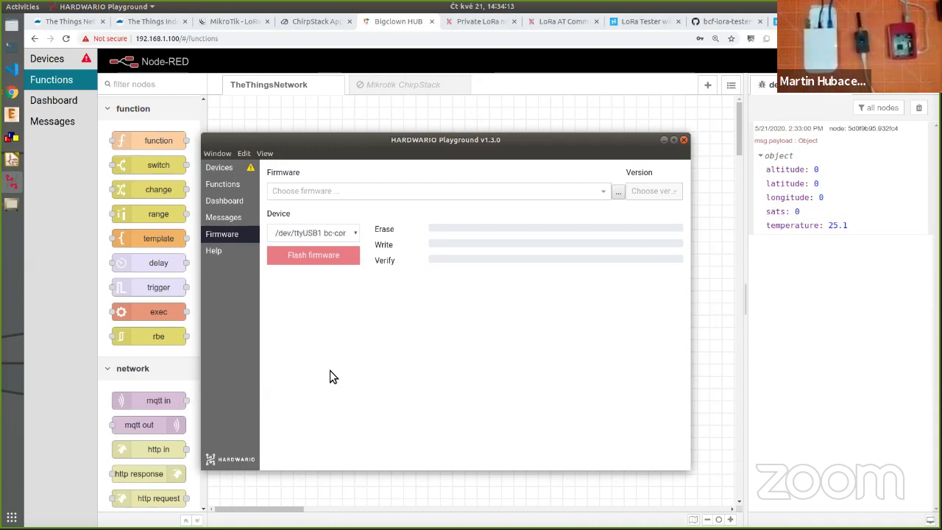
Read through the HARDWARIO tutorial on a private LoRa network with Mikrotik & ChirpStack, from the quick start to the useful links.
{"action": "left_click", "coordinate": [225, 21]}
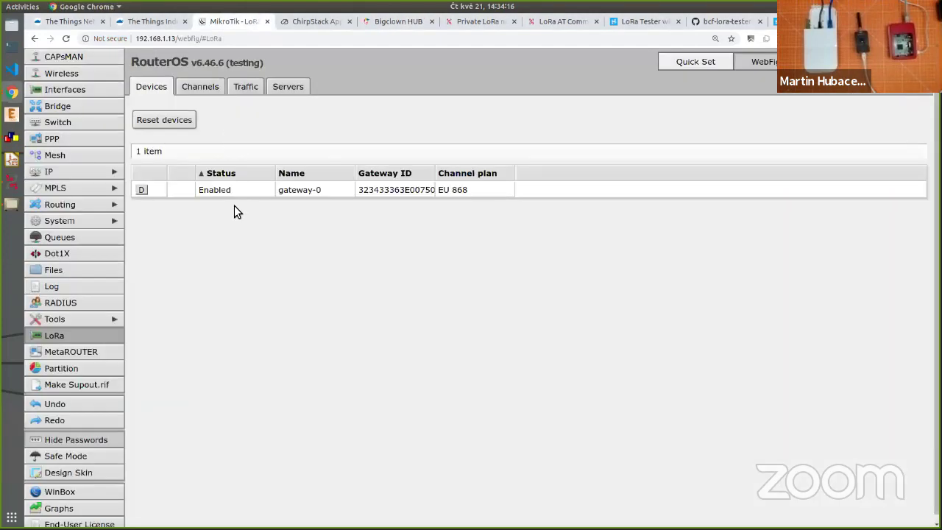
{"action": "left_click", "coordinate": [472, 21]}
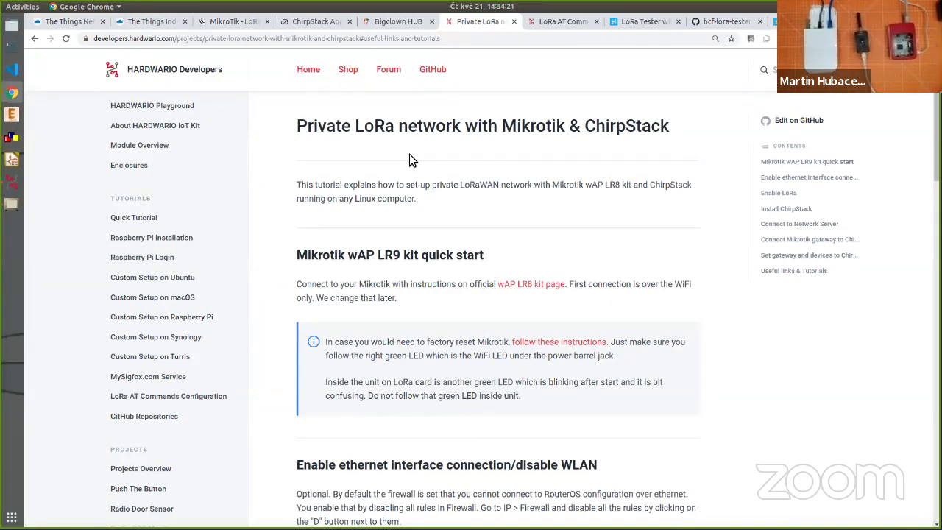
{"action": "scroll", "coordinate": [410, 160], "scroll_direction": "down", "scroll_amount": 3}
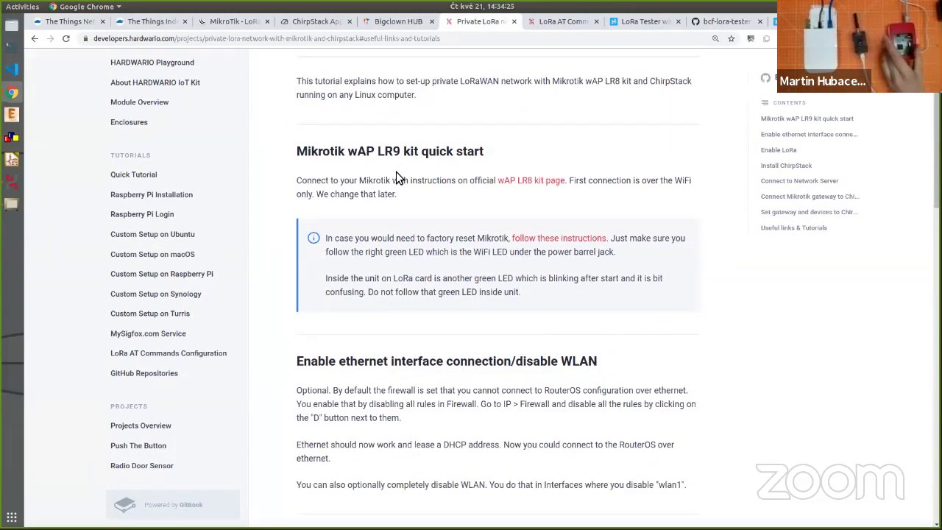
{"action": "scroll", "coordinate": [396, 187], "scroll_direction": "down", "scroll_amount": 3}
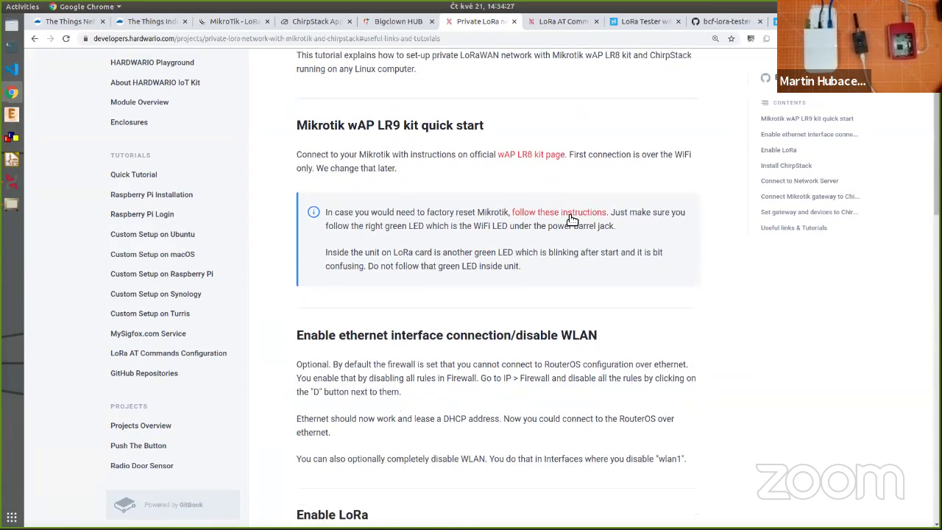
{"action": "scroll", "coordinate": [550, 221], "scroll_direction": "down", "scroll_amount": 10}
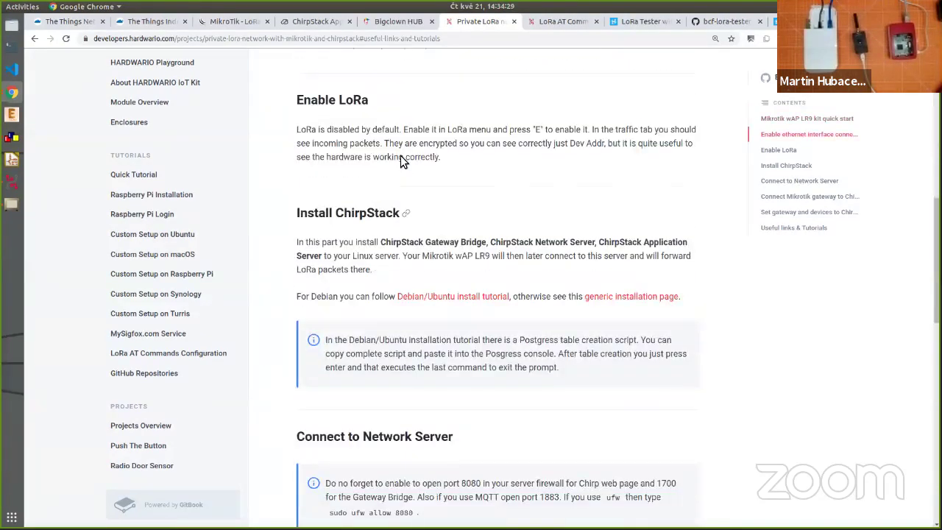
{"action": "scroll", "coordinate": [381, 146], "scroll_direction": "down", "scroll_amount": 3}
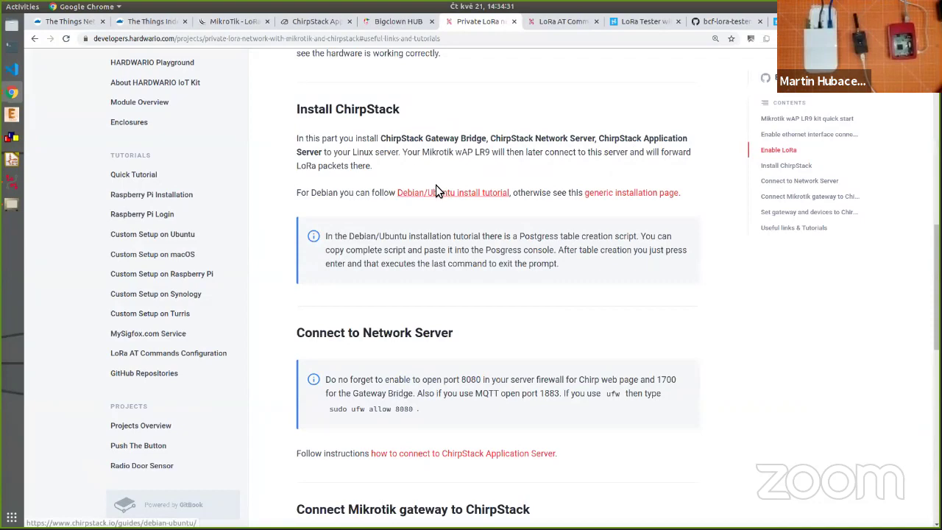
{"action": "left_click_drag", "start_coordinate": [322, 109], "coordinate": [362, 193]}
{"action": "left_click", "coordinate": [362, 193]}
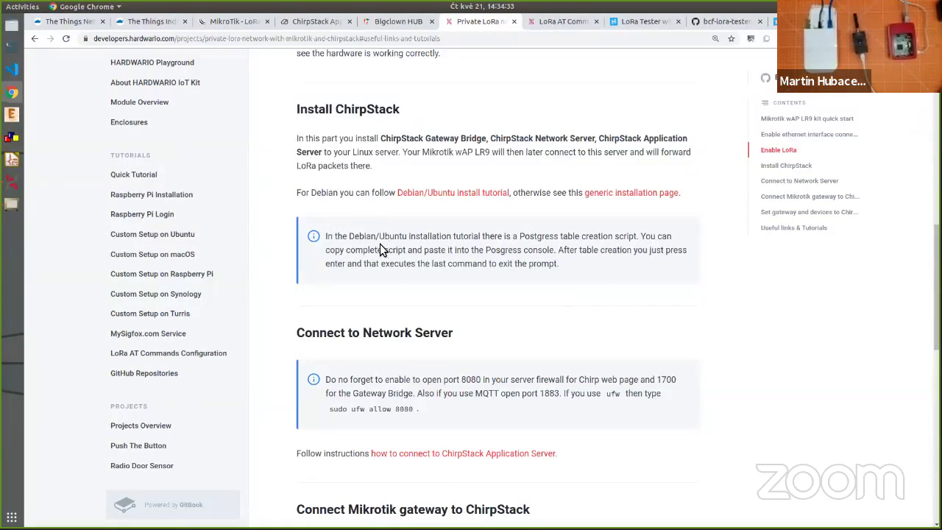
{"action": "scroll", "coordinate": [390, 256], "scroll_direction": "down", "scroll_amount": 4}
{"action": "triple_click", "coordinate": [410, 273]}
{"action": "left_click_drag", "start_coordinate": [384, 106], "coordinate": [410, 134]}
{"action": "left_click", "coordinate": [410, 135]}
{"action": "scroll", "coordinate": [409, 184], "scroll_direction": "down", "scroll_amount": 5}
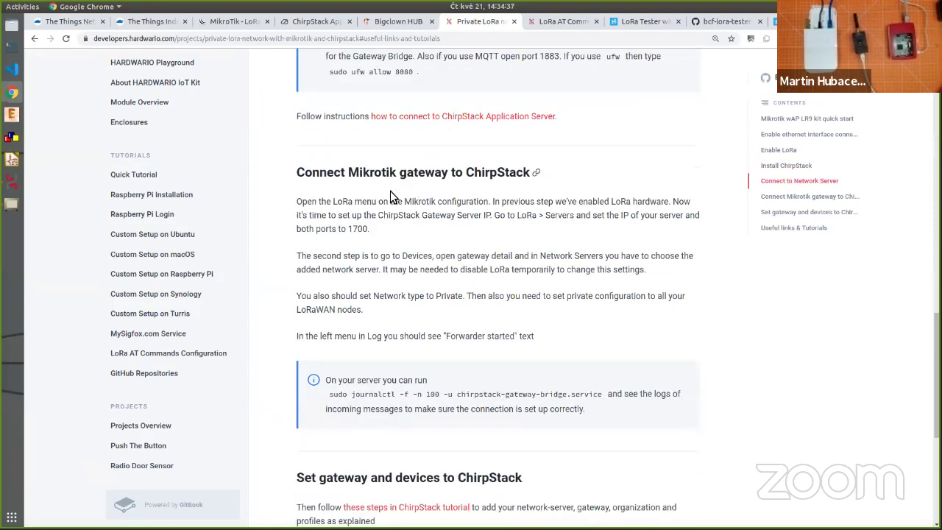
{"action": "scroll", "coordinate": [388, 196], "scroll_direction": "down", "scroll_amount": 3}
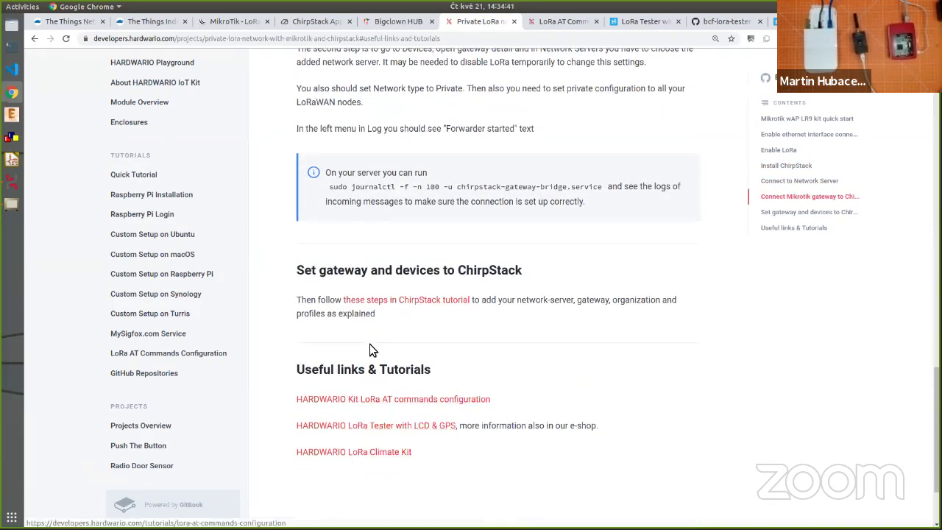
{"action": "scroll", "coordinate": [370, 344], "scroll_direction": "up", "scroll_amount": 8}
{"action": "scroll", "coordinate": [369, 343], "scroll_direction": "up", "scroll_amount": 15}
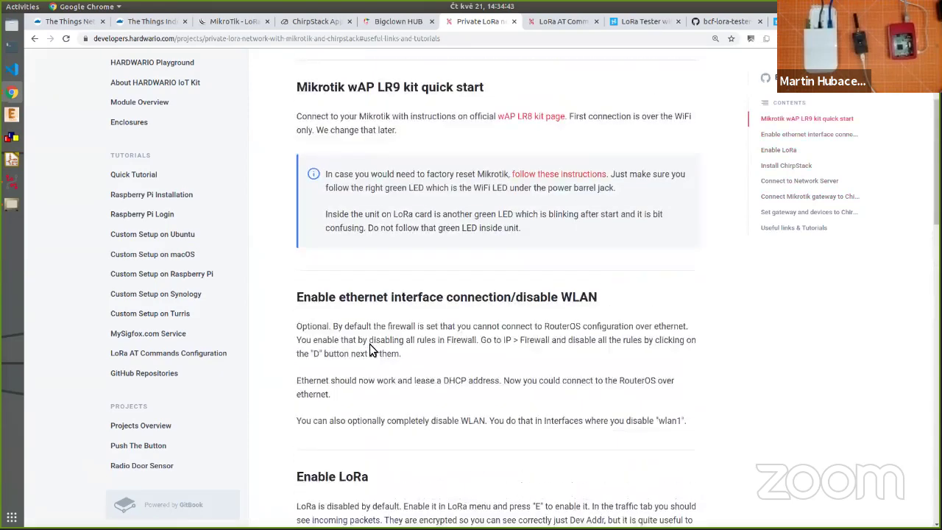
Inspect the address and ports of the ChirpStack local entry among the MikroTik LoRa servers, leaving the entry without saving.
{"action": "left_click", "coordinate": [230, 22]}
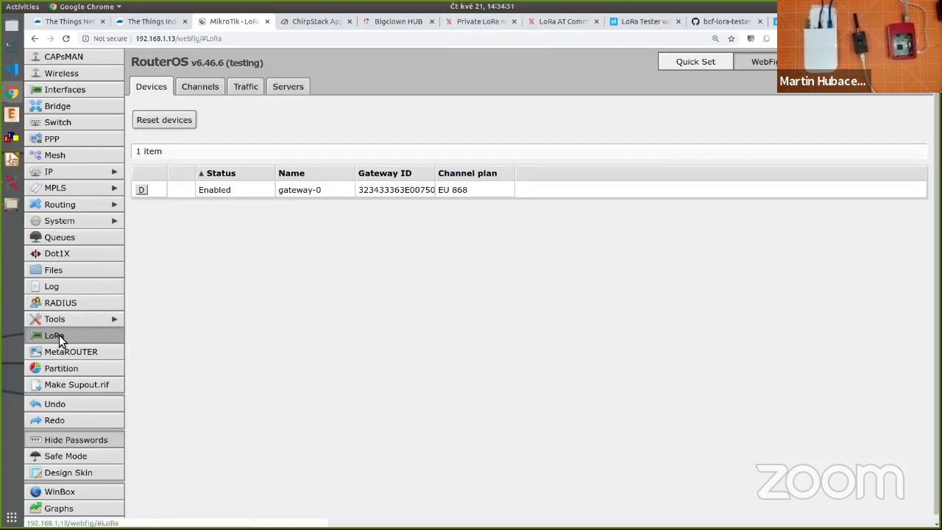
{"action": "left_click", "coordinate": [287, 87]}
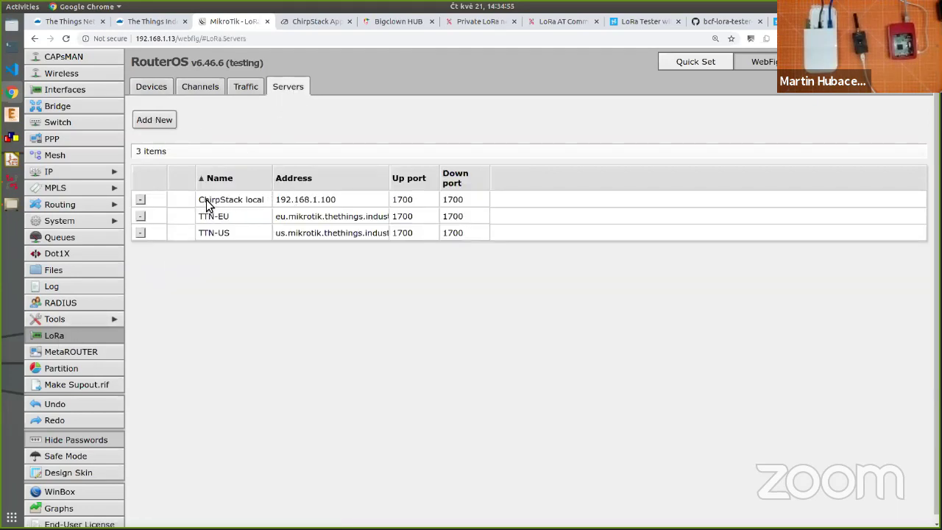
{"action": "left_click", "coordinate": [292, 204]}
{"action": "double_click", "coordinate": [293, 180]}
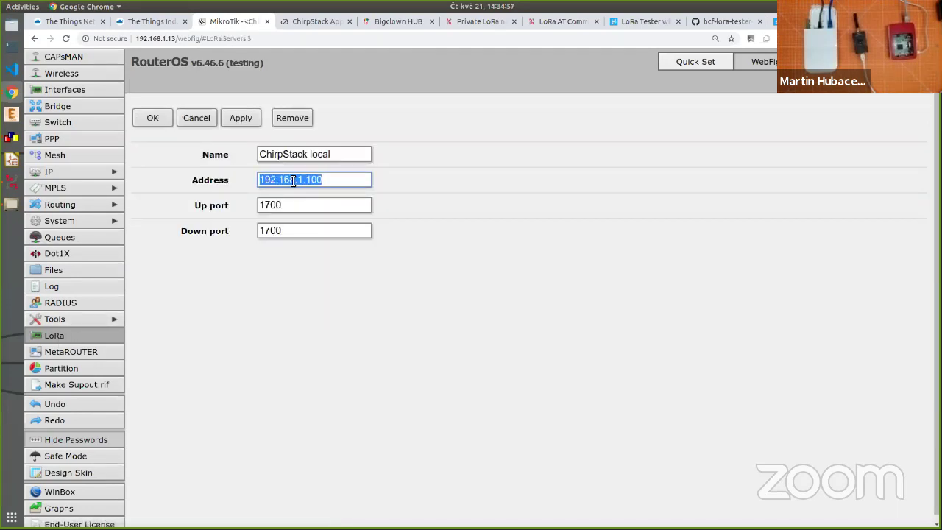
{"action": "left_click", "coordinate": [293, 181]}
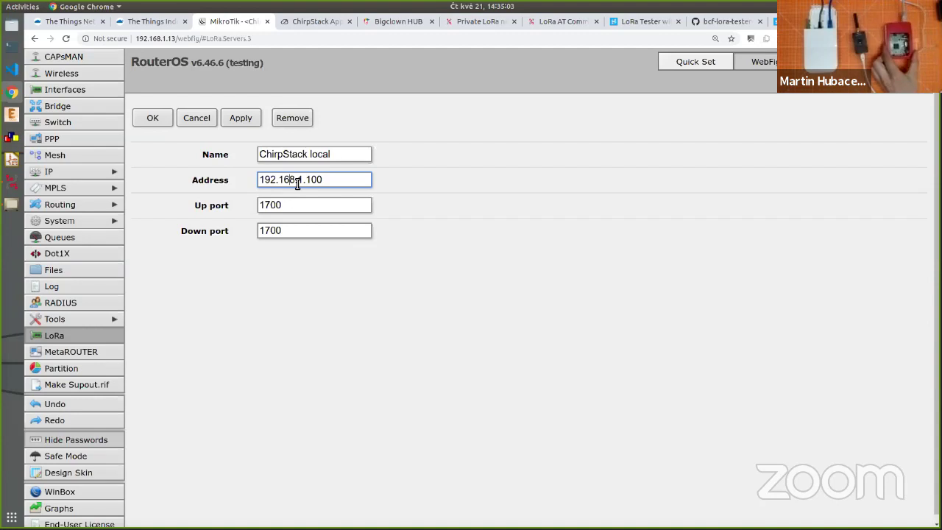
{"action": "left_click", "coordinate": [193, 120]}
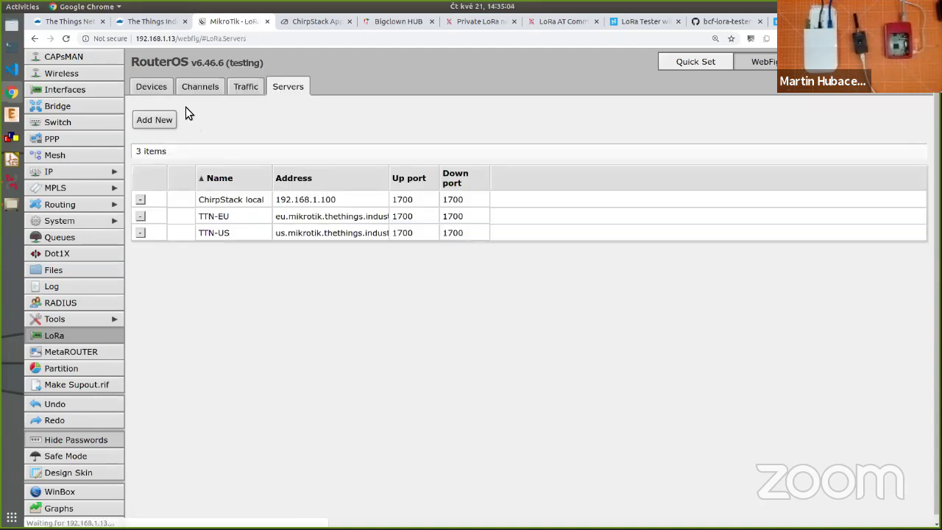
Review the gateway-0 LoRa device settings and its available network servers, leaving without saving.
{"action": "left_click", "coordinate": [149, 87]}
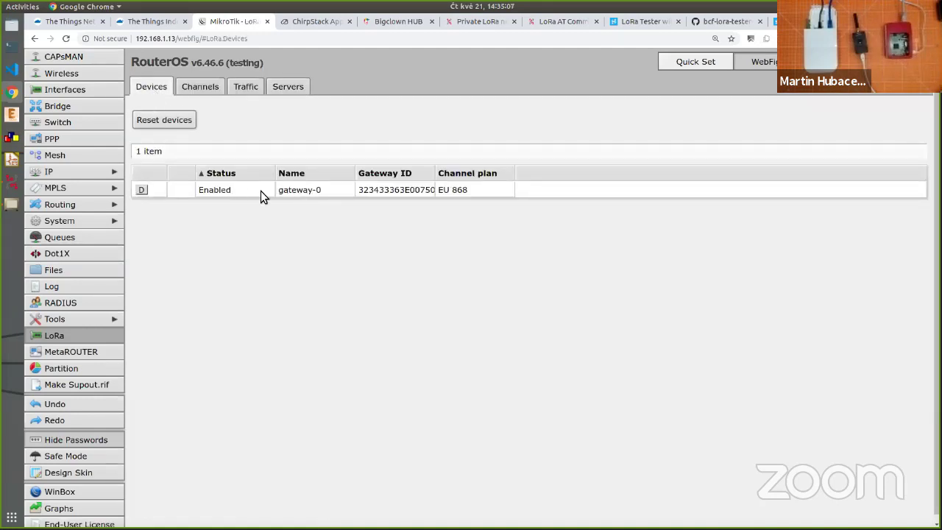
{"action": "left_click", "coordinate": [298, 189]}
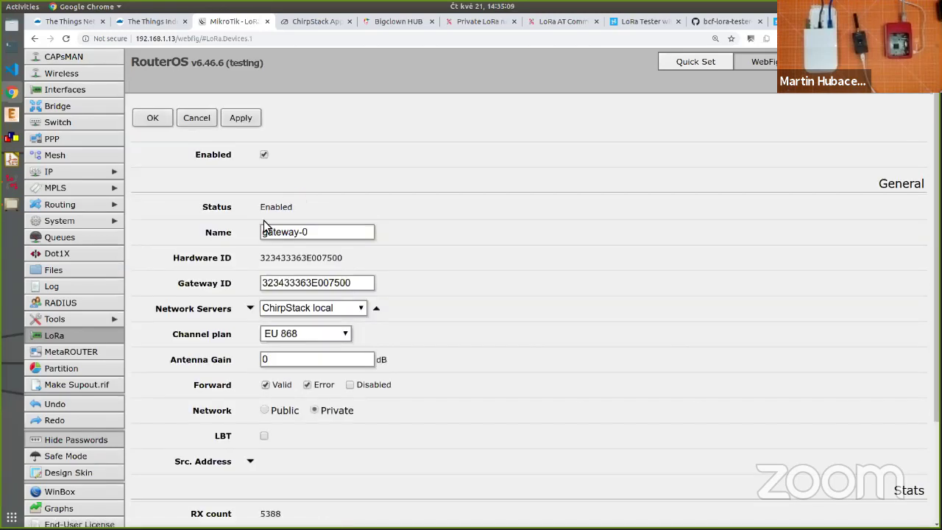
{"action": "left_click", "coordinate": [361, 309]}
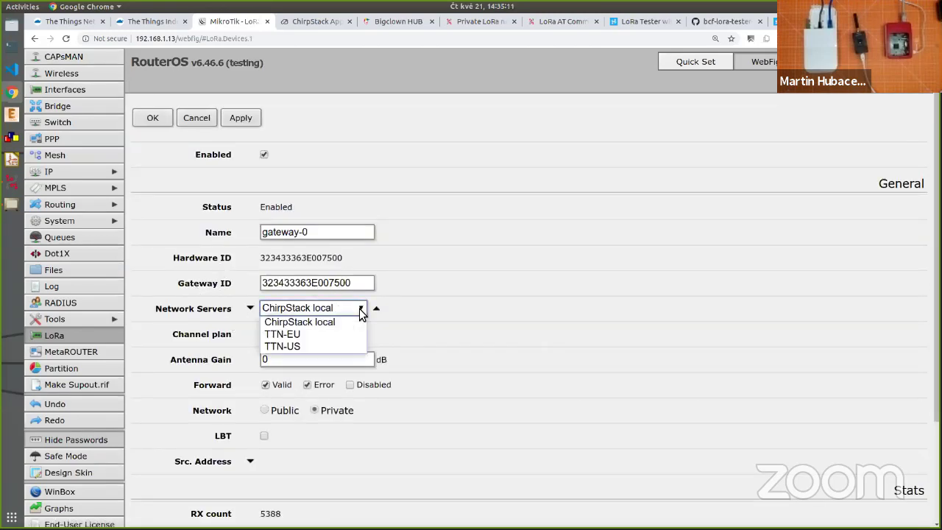
{"action": "left_click", "coordinate": [361, 309]}
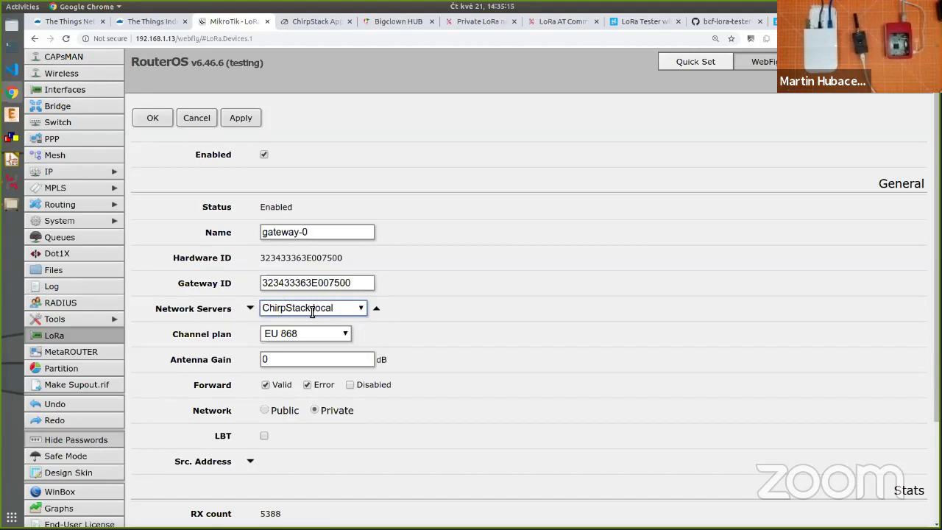
{"action": "left_click", "coordinate": [197, 119]}
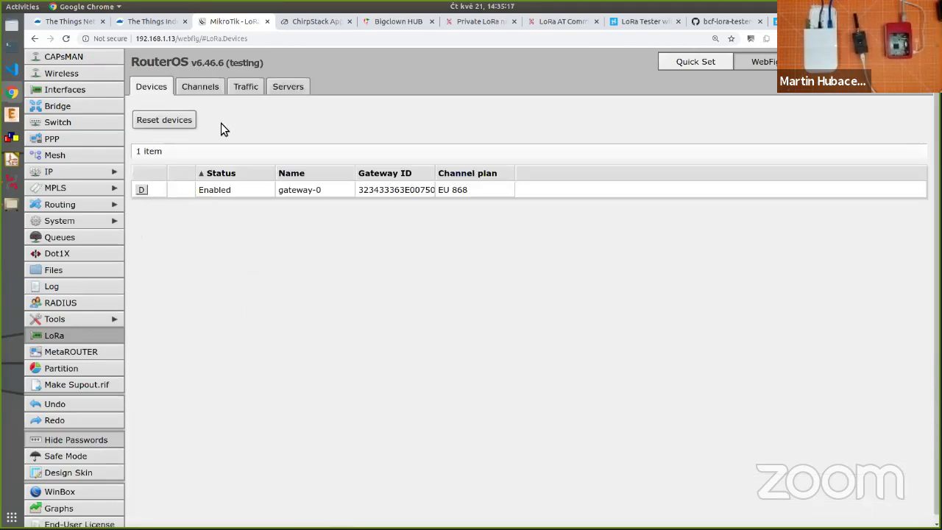
Examine the router log for a LoRa "Forwarder started" entry and its details, and return to the LoRa devices.
{"action": "left_click", "coordinate": [74, 288]}
{"action": "scroll", "coordinate": [474, 350], "scroll_direction": "down", "scroll_amount": 1}
{"action": "scroll", "coordinate": [473, 351], "scroll_direction": "down", "scroll_amount": 1}
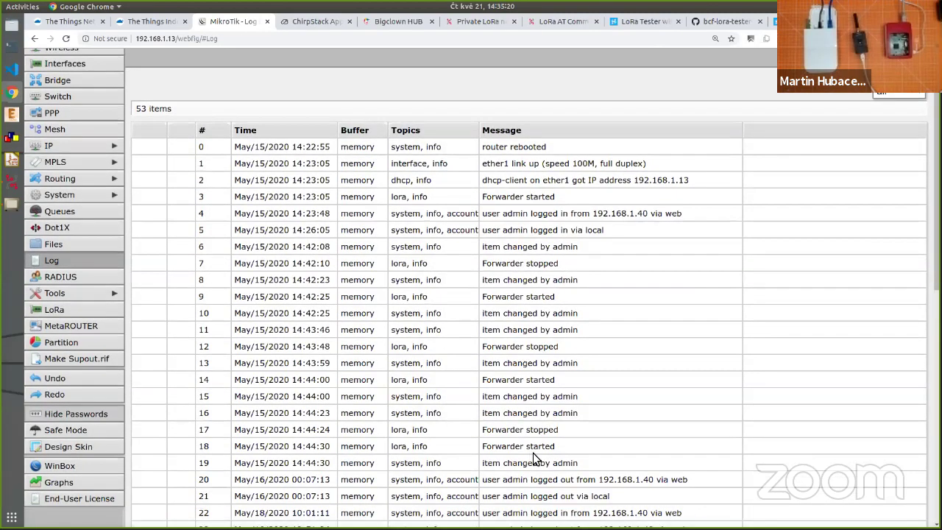
{"action": "left_click", "coordinate": [552, 447]}
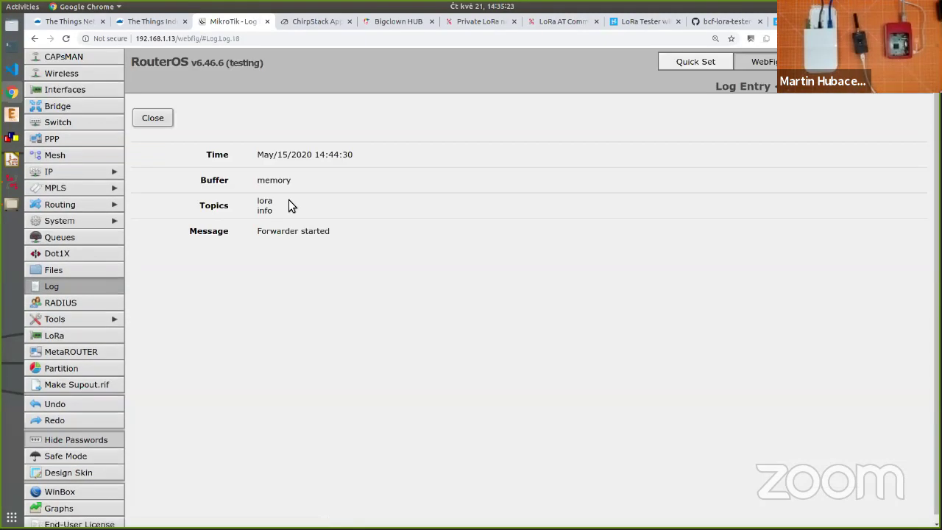
{"action": "left_click", "coordinate": [162, 123]}
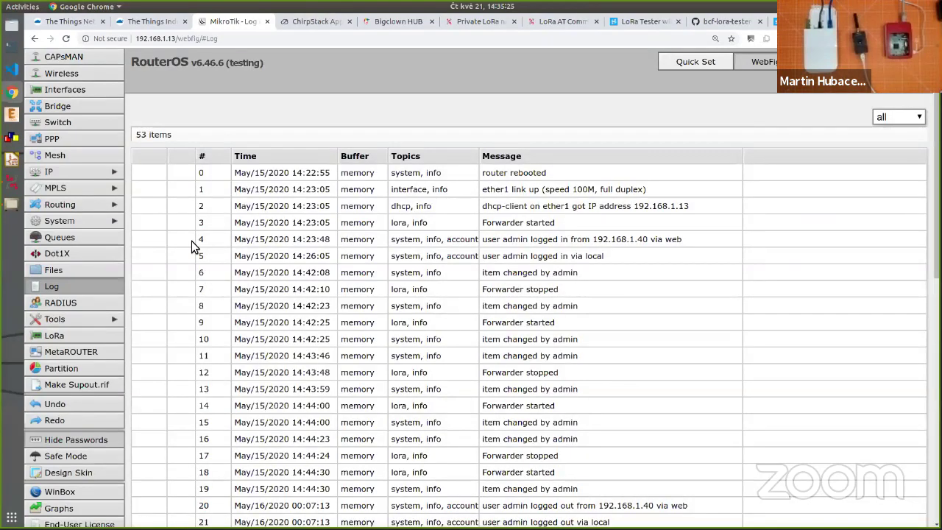
{"action": "left_click", "coordinate": [64, 338]}
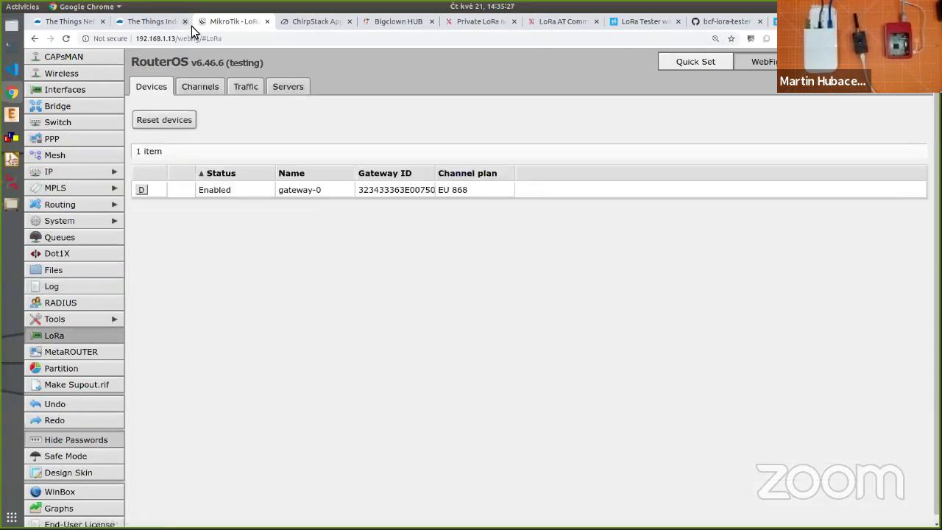
Review the network servers, gateway profiles and organizations set up in the ChirpStack application server.
{"action": "left_click", "coordinate": [309, 22]}
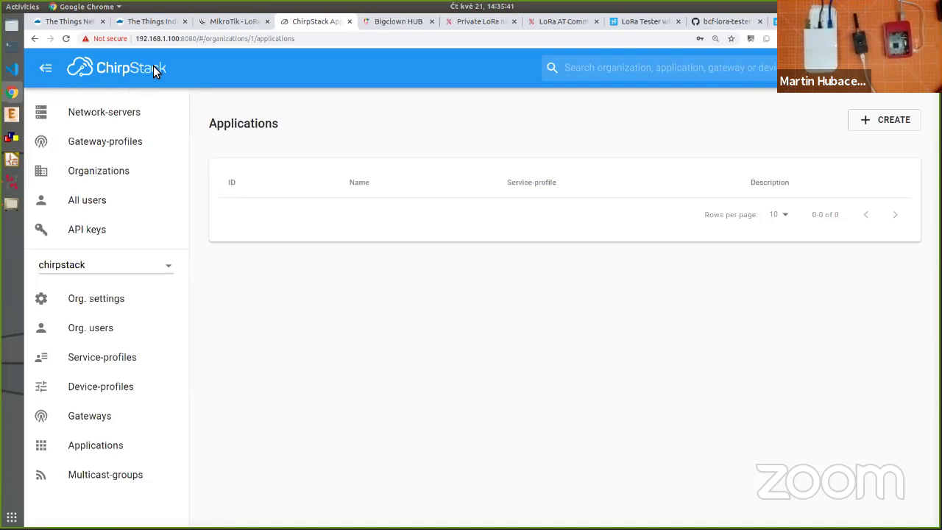
{"action": "left_click", "coordinate": [94, 115]}
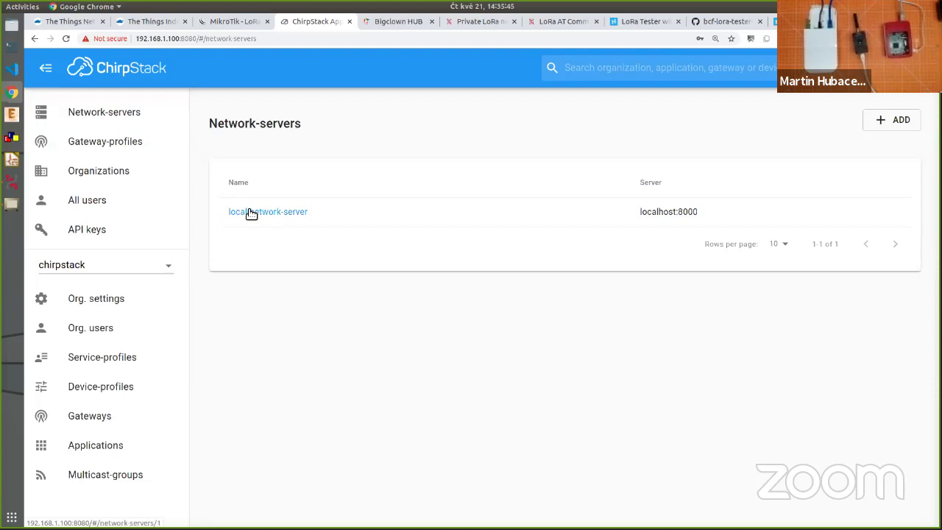
{"action": "left_click", "coordinate": [101, 144]}
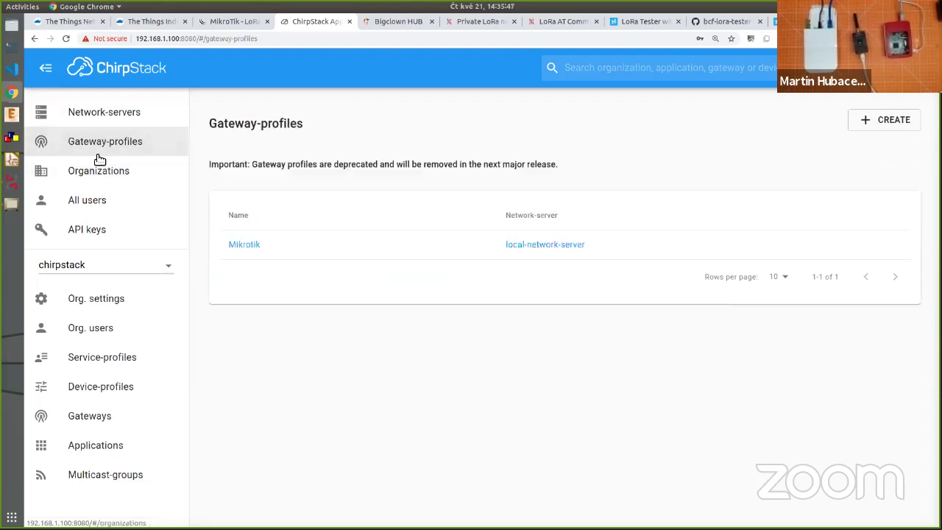
{"action": "left_click", "coordinate": [94, 177]}
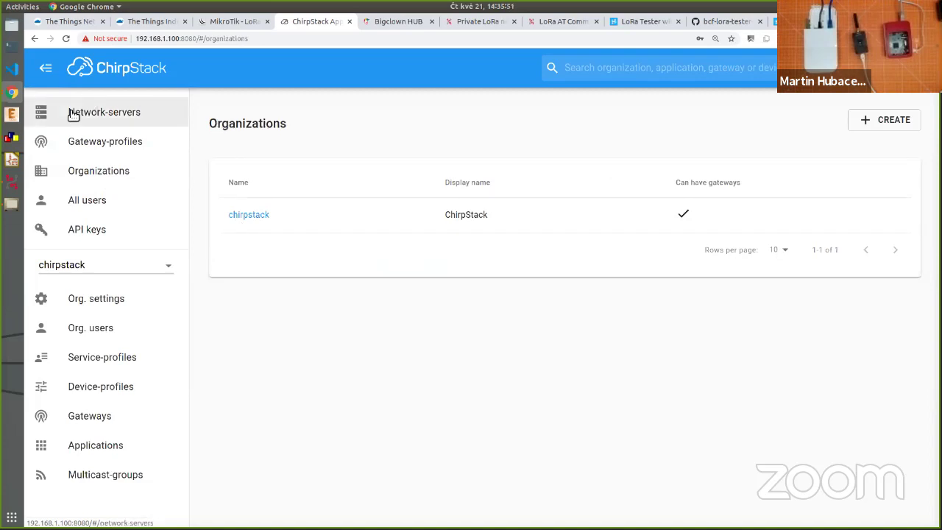
Look at the choices in the organization selector, keeping chirpstack as the organization.
{"action": "left_click", "coordinate": [168, 269]}
{"action": "left_click", "coordinate": [170, 272]}
{"action": "left_click", "coordinate": [172, 272]}
{"action": "left_click", "coordinate": [116, 296]}
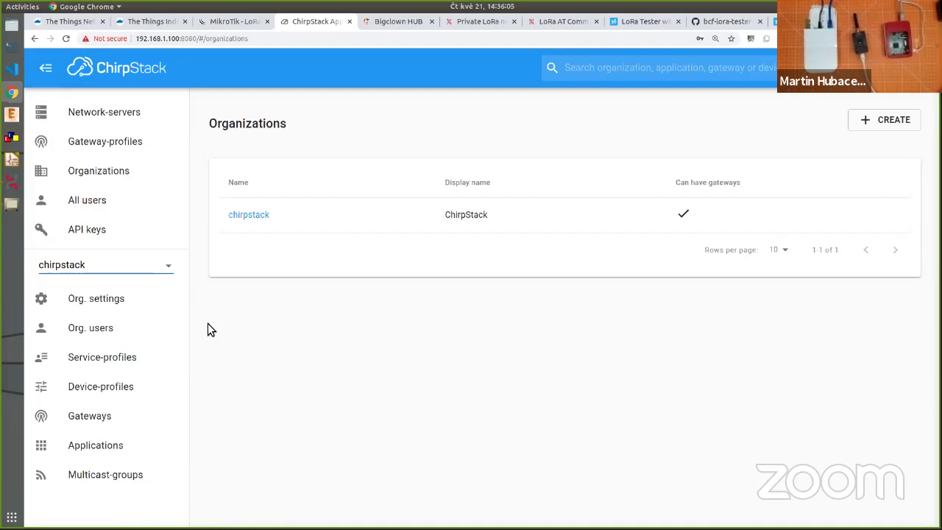
Switch to HTerm, refresh the serial ports, connect to /dev/ttyUSB1 and clear the received data.
{"action": "left_click", "coordinate": [11, 136]}
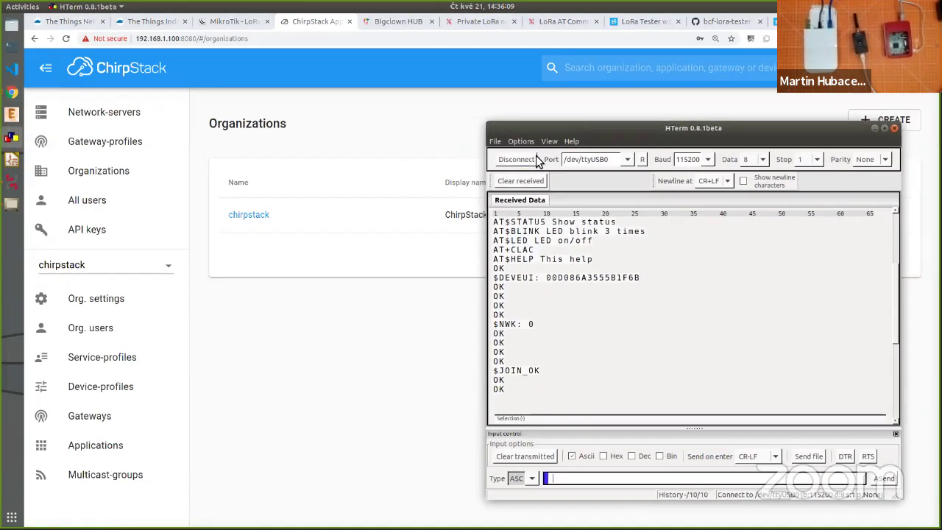
{"action": "left_click", "coordinate": [642, 160]}
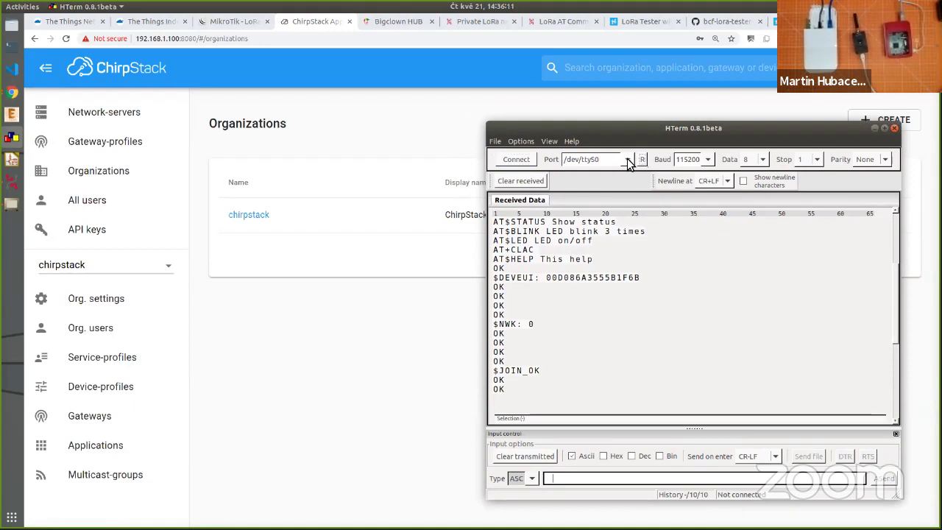
{"action": "left_click", "coordinate": [628, 160]}
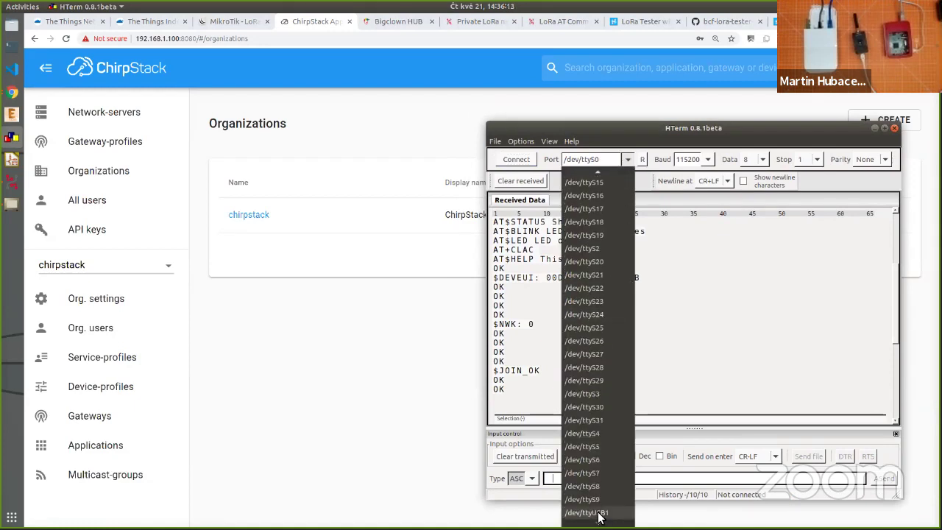
{"action": "left_click", "coordinate": [598, 516]}
{"action": "left_click", "coordinate": [521, 180]}
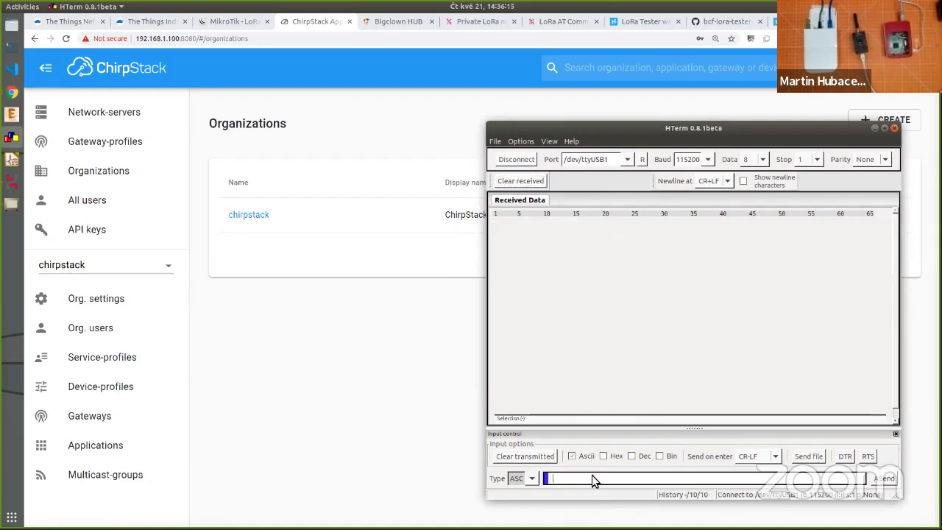
Send the AT command to the connected device and move the terminal window aside to uncover the ChirpStack page.
{"action": "type", "text": "AT"}
{"action": "key", "text": "Return"}
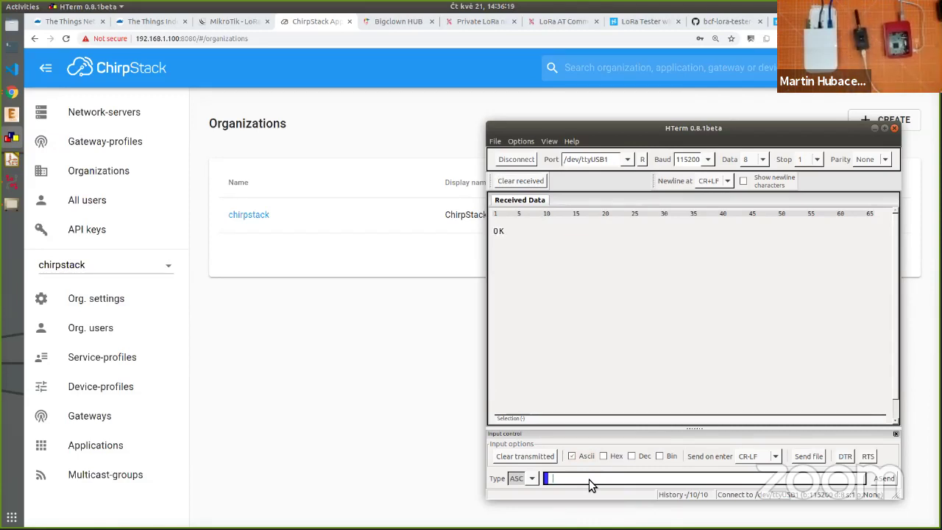
{"action": "left_click_drag", "start_coordinate": [563, 141], "coordinate": [841, 131]}
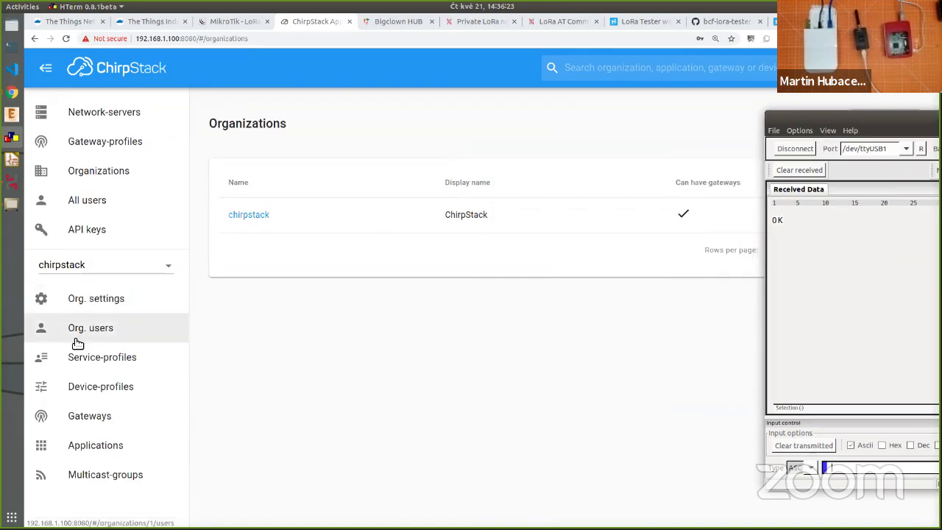
Open the Mikrotik-gateway details and review its gateway ID, location and received frames.
{"action": "left_click", "coordinate": [120, 417]}
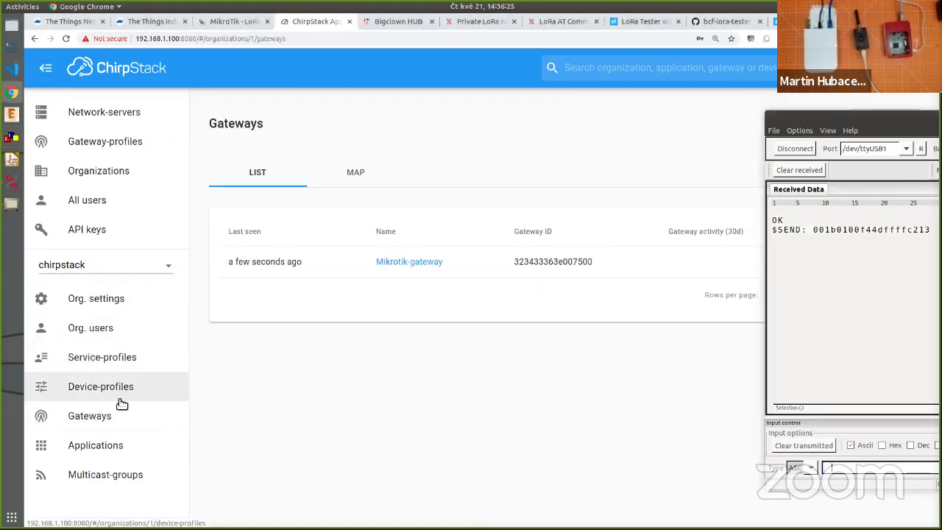
{"action": "left_click", "coordinate": [409, 263]}
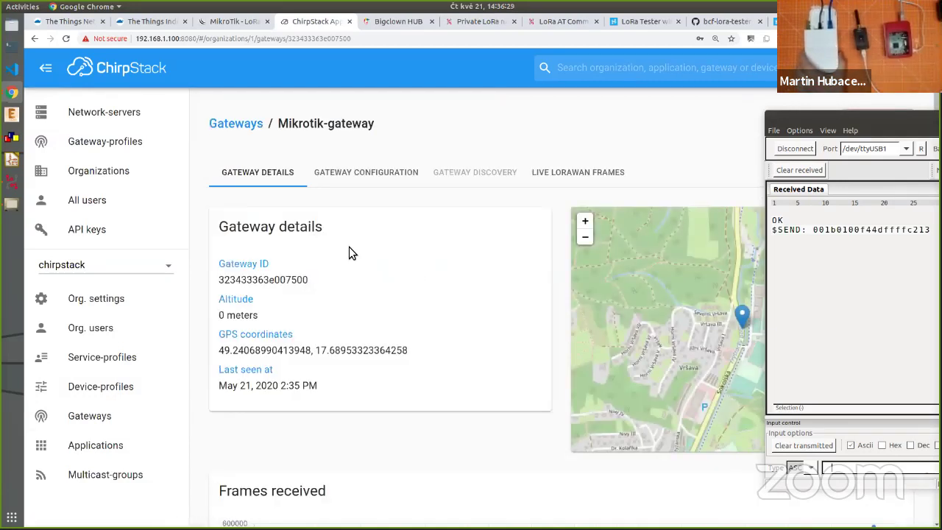
{"action": "left_click_drag", "start_coordinate": [823, 148], "coordinate": [871, 174]}
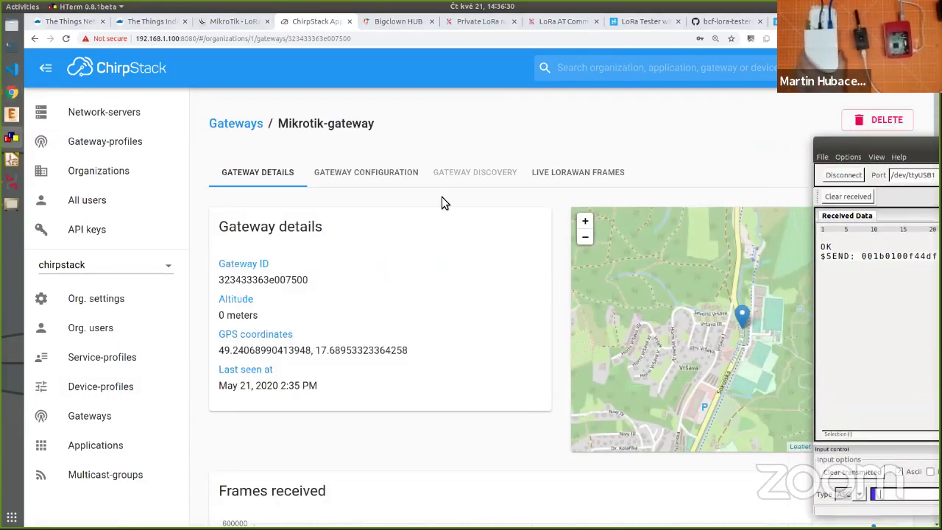
{"action": "double_click", "coordinate": [246, 281]}
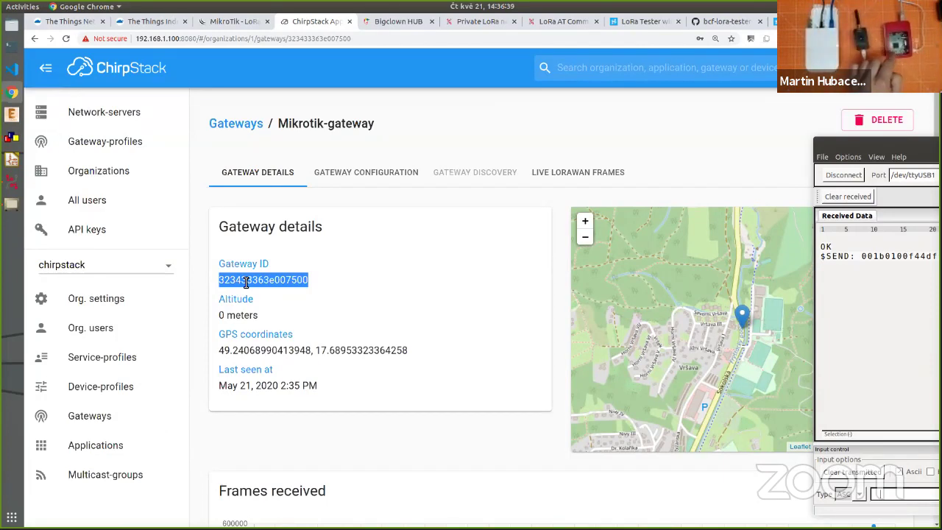
{"action": "left_click", "coordinate": [246, 283]}
{"action": "scroll", "coordinate": [250, 287], "scroll_direction": "down", "scroll_amount": 2}
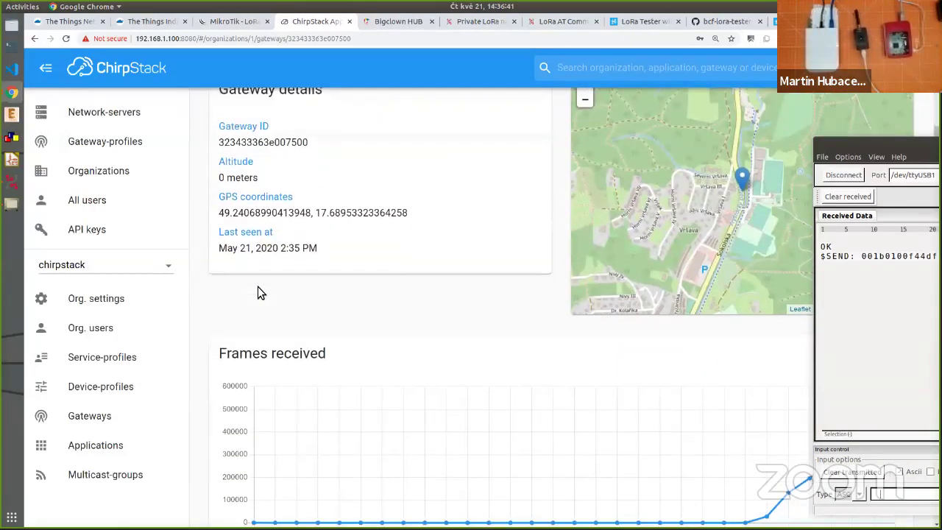
{"action": "scroll", "coordinate": [156, 238], "scroll_direction": "up", "scroll_amount": 2}
Start a new application in the chirpstack organization and name it lora-climate-kit.
{"action": "left_click", "coordinate": [99, 447]}
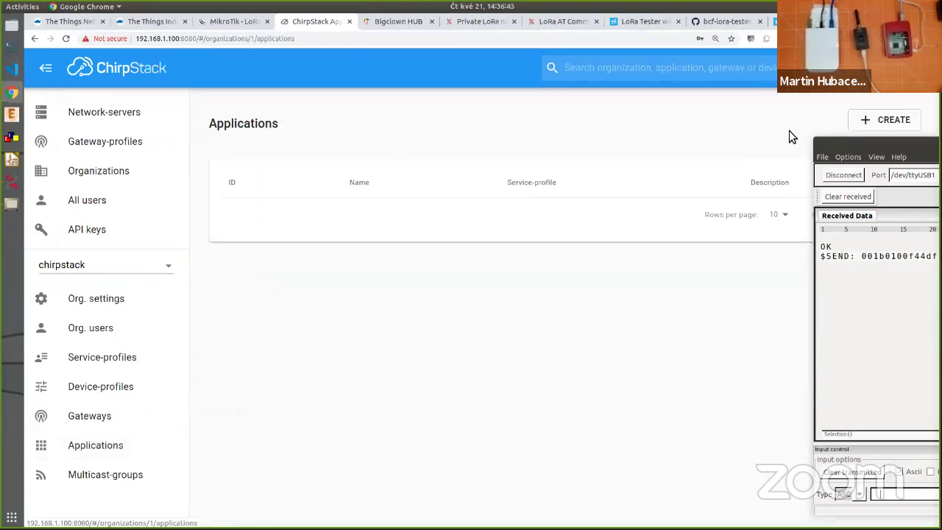
{"action": "left_click_drag", "start_coordinate": [823, 154], "coordinate": [796, 160]}
{"action": "left_click", "coordinate": [874, 130]}
{"action": "left_click", "coordinate": [295, 199]}
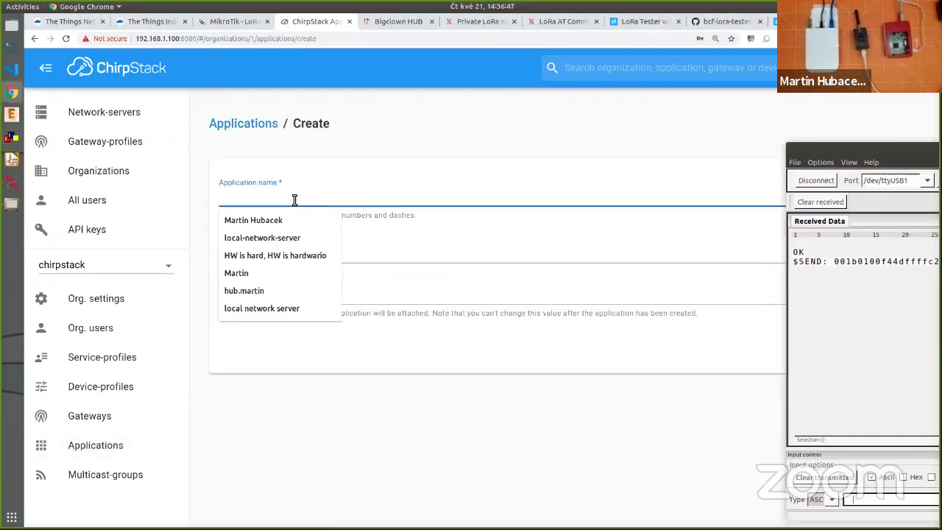
{"action": "type", "text": "lo"}
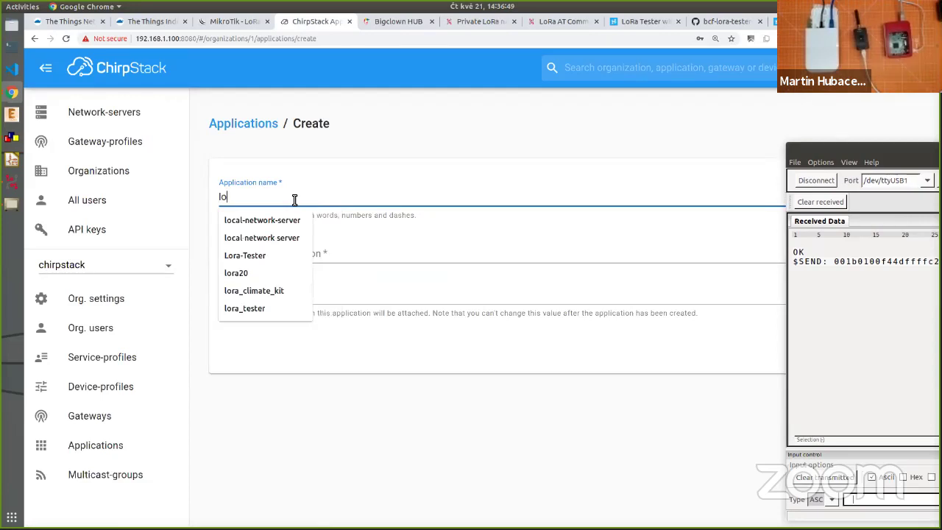
{"action": "type", "text": "ra-climate-kit"}
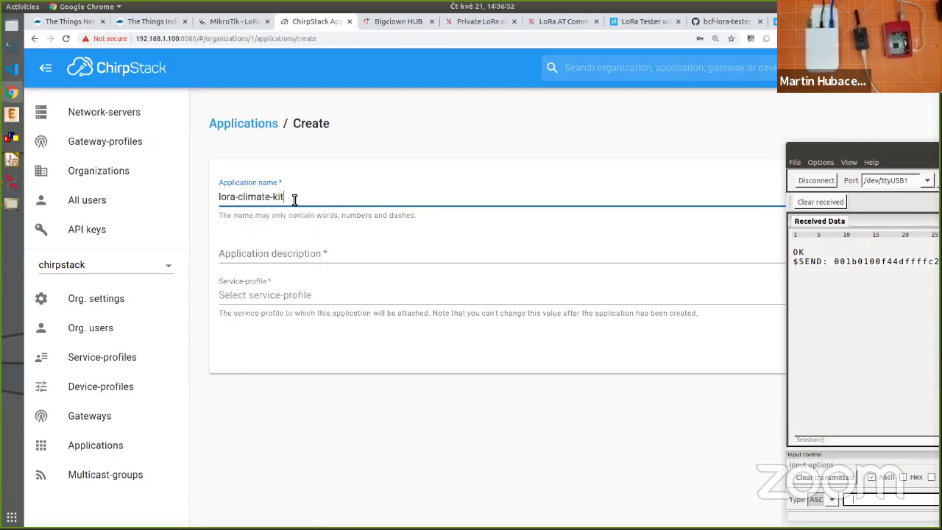
Give the application the description popis, assign default-service-profile and create it.
{"action": "left_click", "coordinate": [306, 248]}
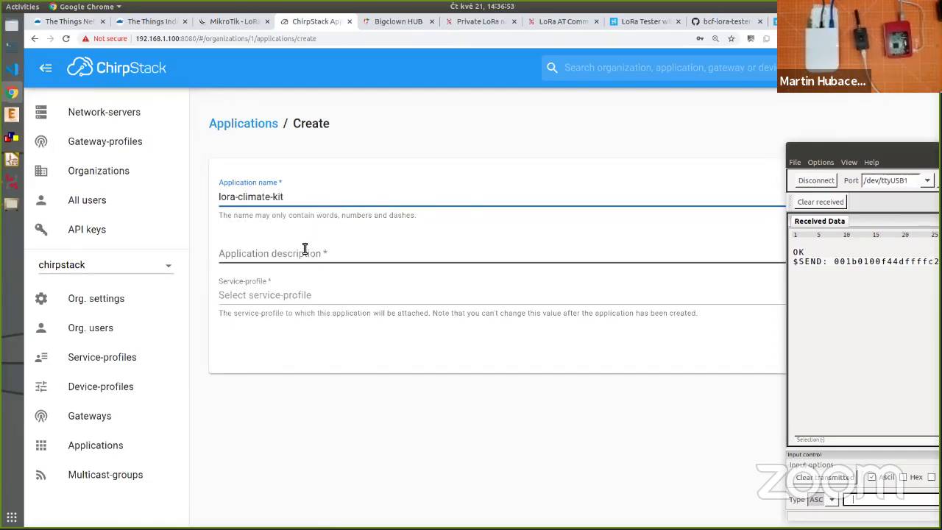
{"action": "type", "text": "popis"}
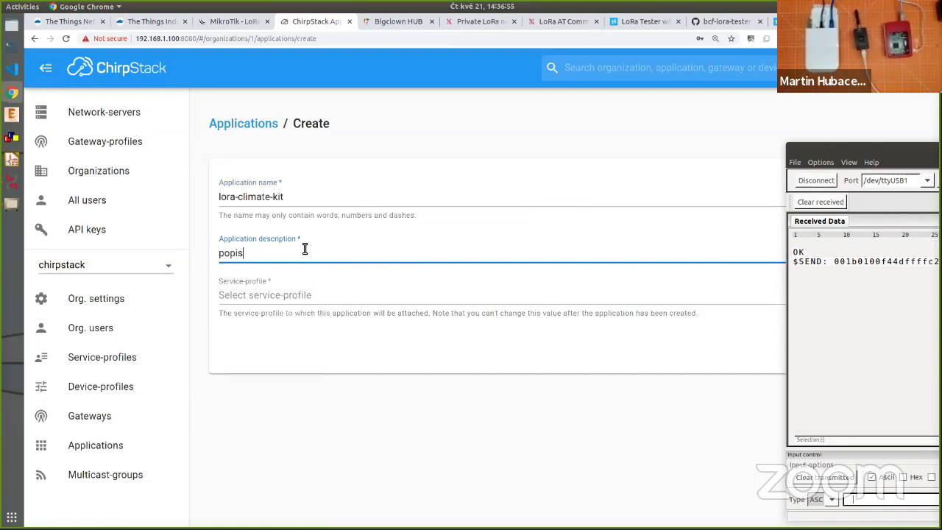
{"action": "left_click", "coordinate": [265, 296]}
{"action": "left_click", "coordinate": [264, 332]}
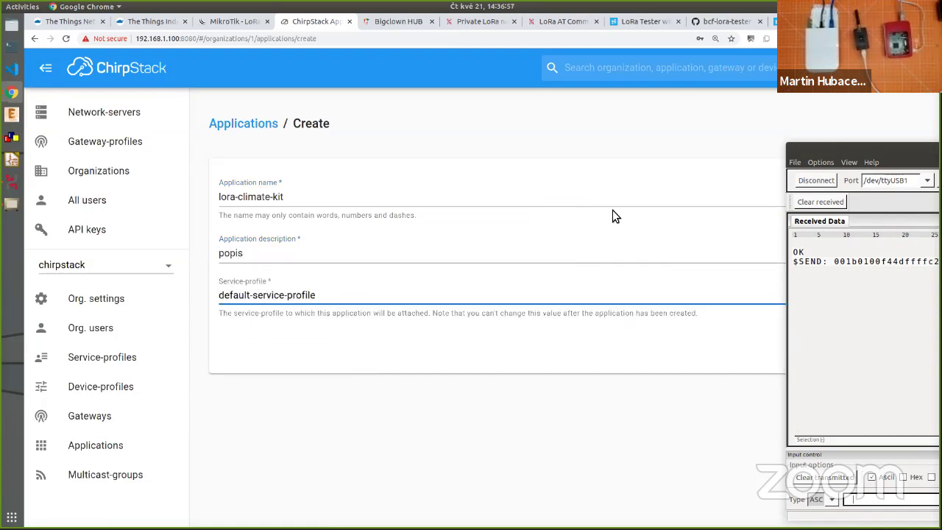
{"action": "left_click_drag", "start_coordinate": [874, 151], "coordinate": [941, 151]}
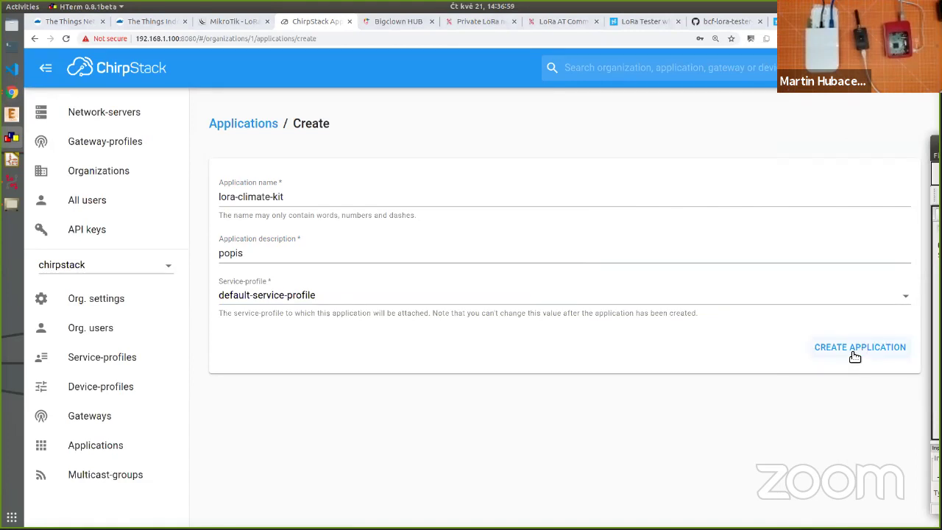
{"action": "left_click", "coordinate": [854, 349]}
Start a new device in the lora-climate-kit application, with the name climate_kit and the description climate.
{"action": "left_click", "coordinate": [337, 214]}
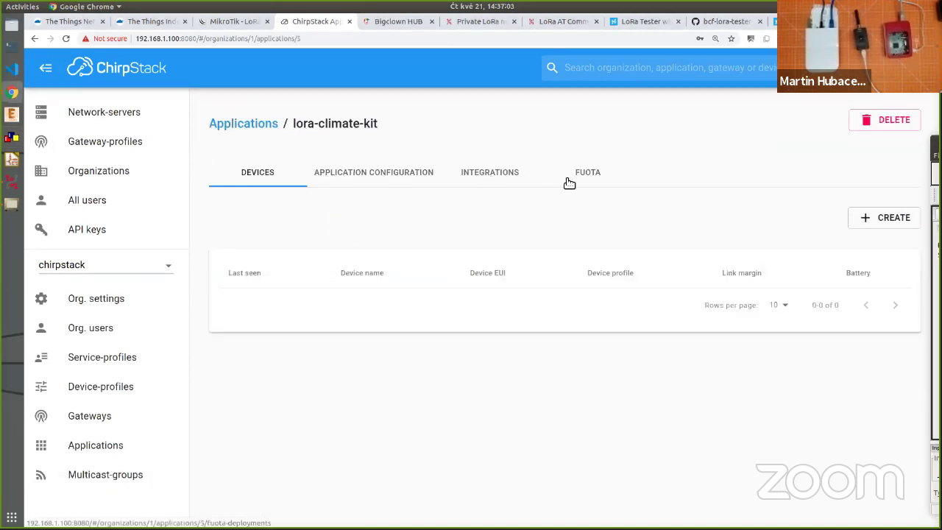
{"action": "left_click", "coordinate": [875, 227]}
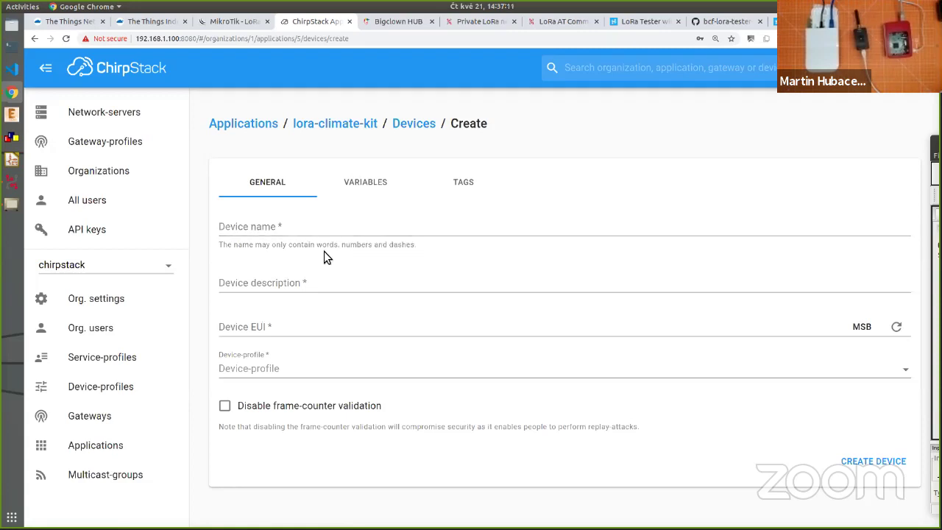
{"action": "left_click_drag", "start_coordinate": [941, 146], "coordinate": [799, 123]}
{"action": "left_click", "coordinate": [273, 283]}
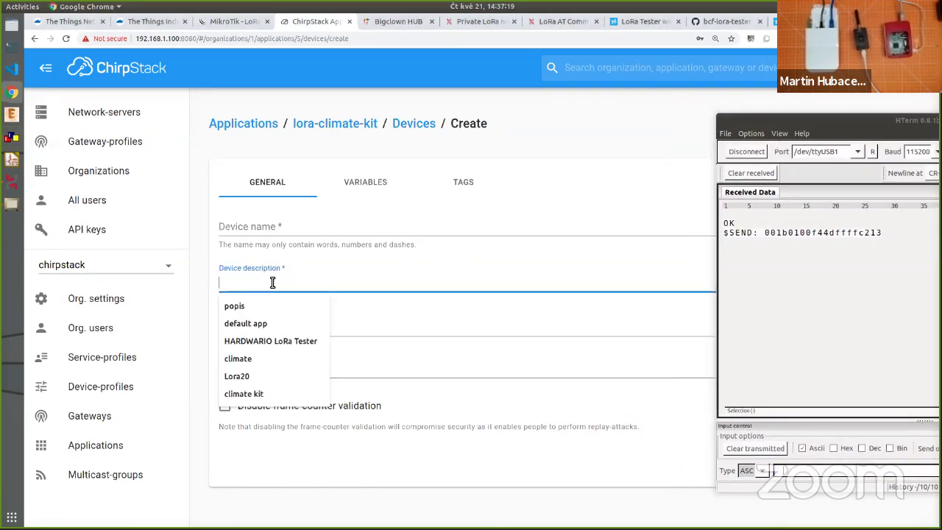
{"action": "left_click", "coordinate": [268, 225]}
{"action": "type", "text": "climate_kit"}
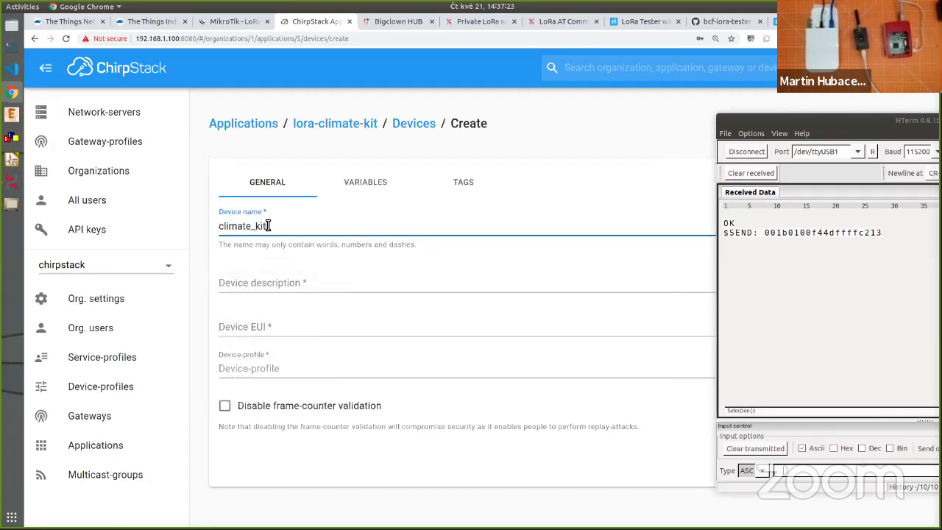
{"action": "left_click", "coordinate": [267, 283]}
{"action": "type", "text": "climate"}
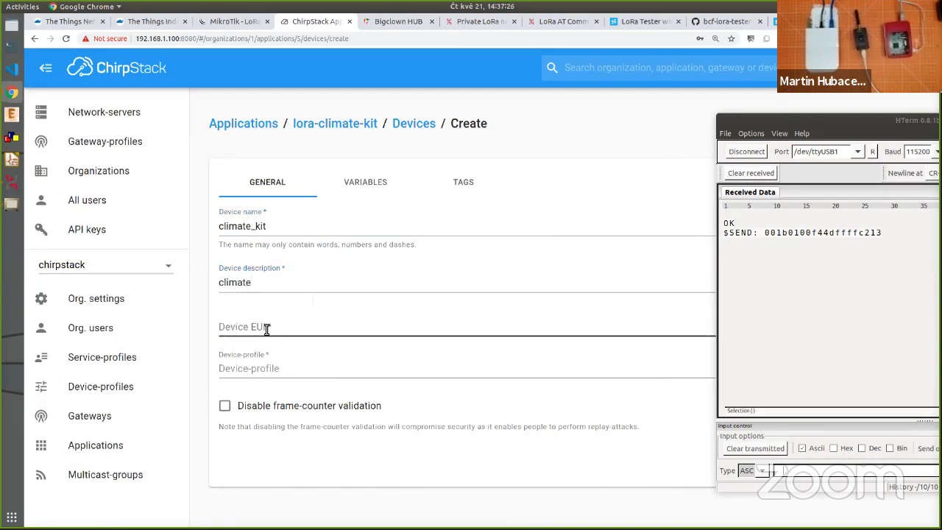
Switch to HTerm, bring its window into view and query the connected device's EUI with an AT command.
{"action": "left_click", "coordinate": [265, 330]}
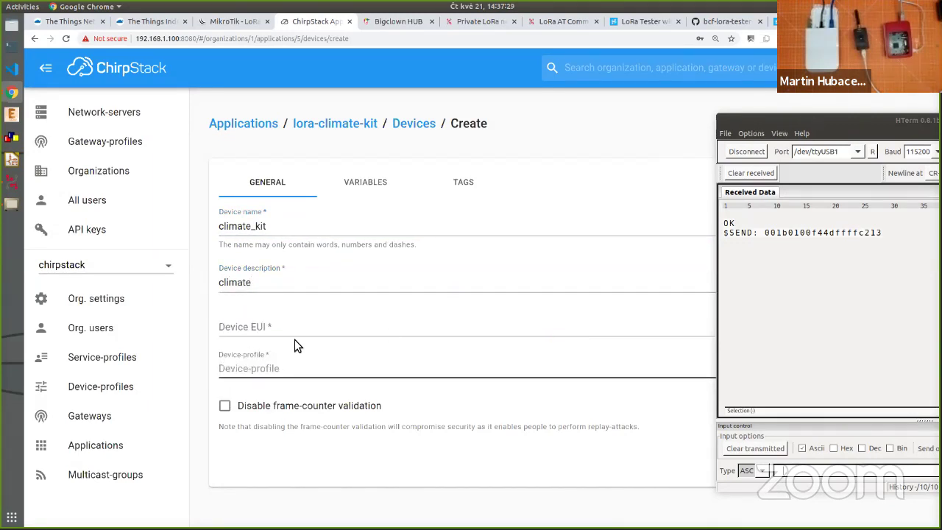
{"action": "left_click", "coordinate": [409, 316]}
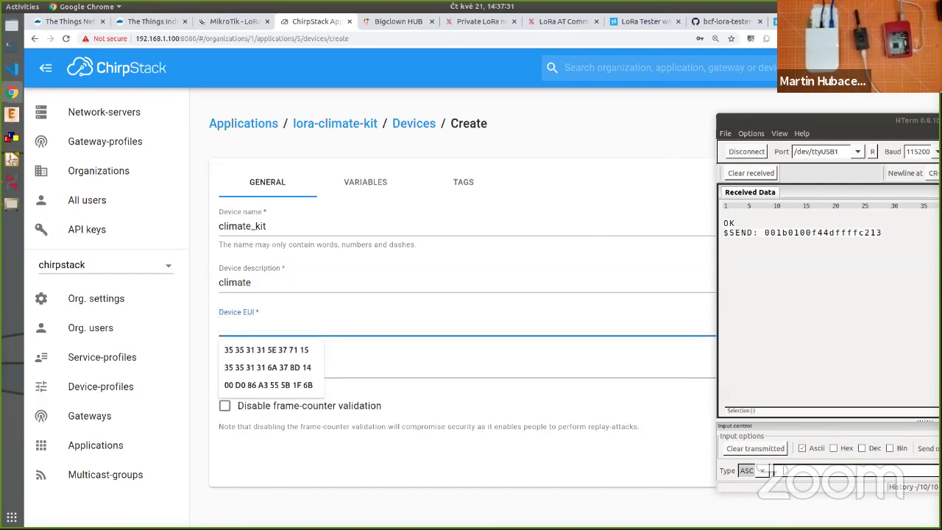
{"action": "left_click", "coordinate": [785, 331]}
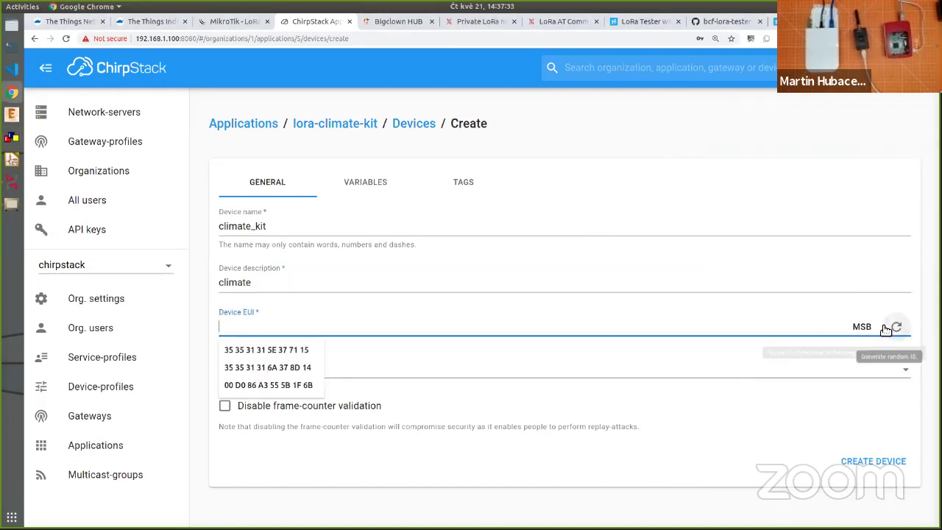
{"action": "key", "text": "alt+Tab"}
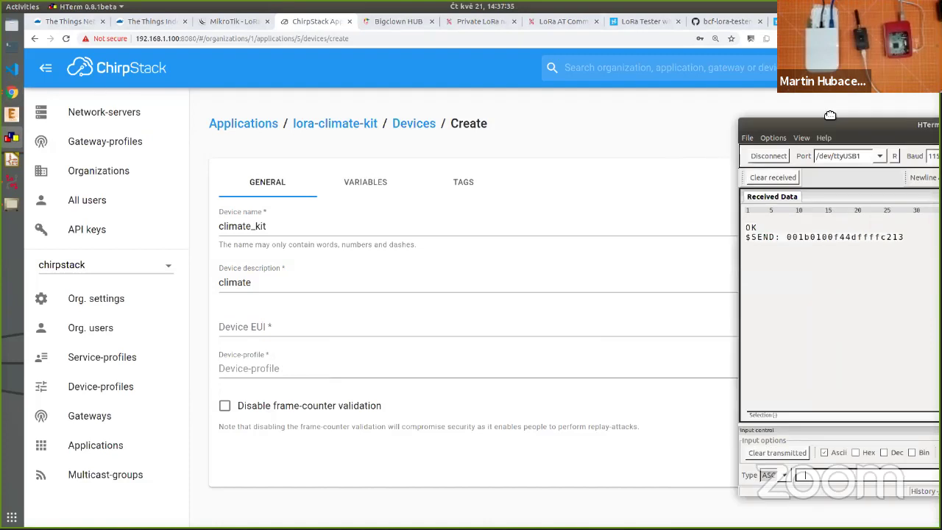
{"action": "left_click_drag", "start_coordinate": [871, 127], "coordinate": [716, 104]}
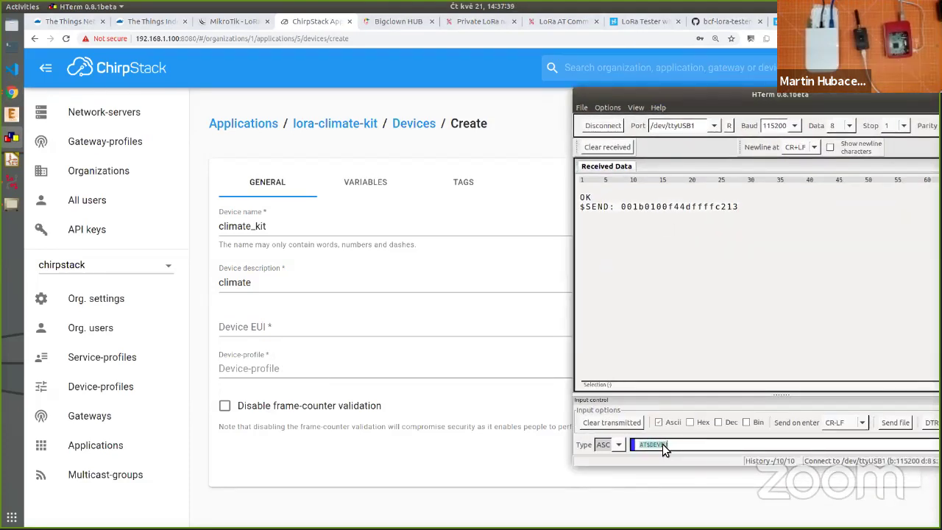
{"action": "key", "text": "Return"}
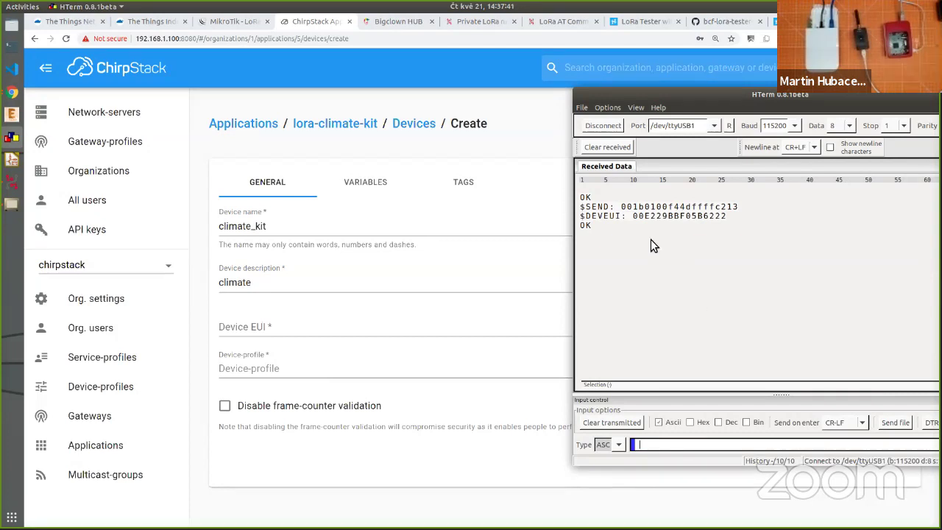
Copy the device EUI from the terminal response into the new device's Device EUI field.
{"action": "left_click_drag", "start_coordinate": [636, 216], "coordinate": [723, 214]}
{"action": "right_click", "coordinate": [723, 214]}
{"action": "left_click", "coordinate": [727, 221]}
{"action": "left_click", "coordinate": [349, 324]}
{"action": "key", "text": "ctrl+v"}
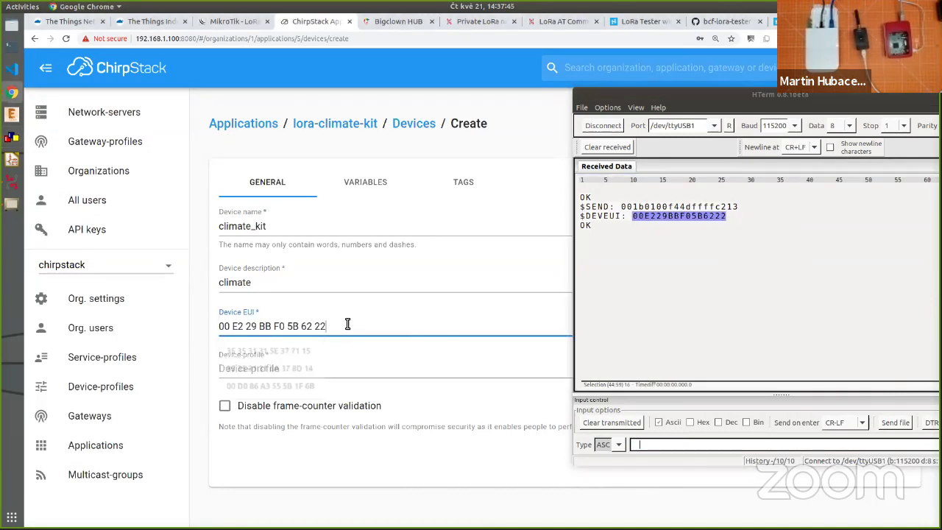
Assign the default device-profile and create the climate_kit device.
{"action": "left_click", "coordinate": [287, 377]}
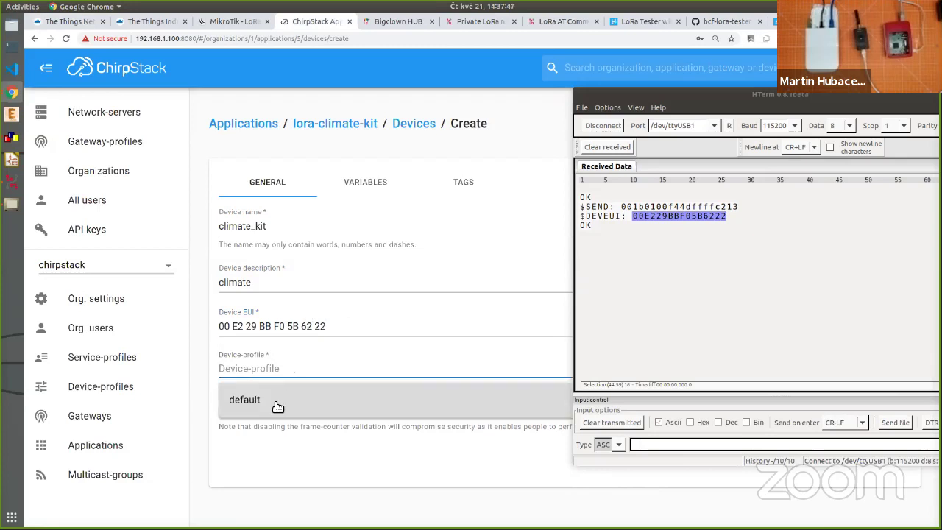
{"action": "left_click", "coordinate": [278, 406]}
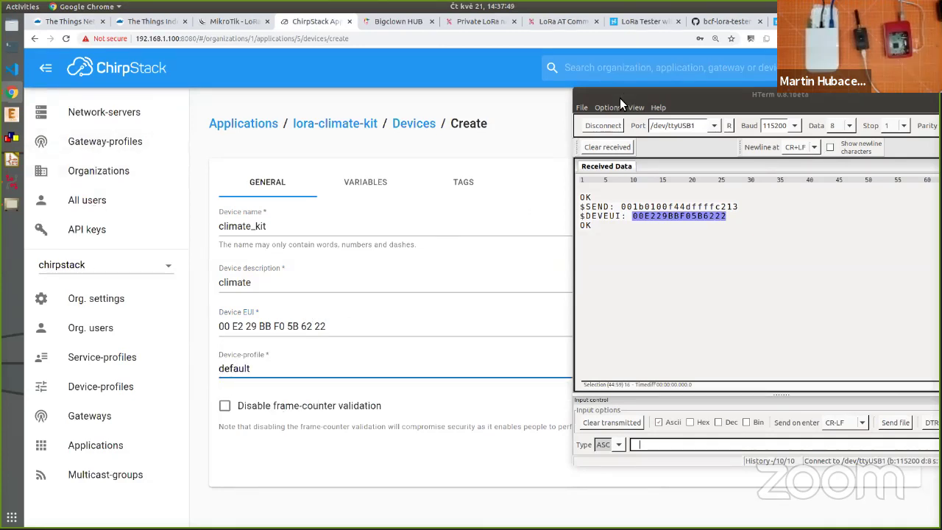
{"action": "left_click", "coordinate": [850, 458]}
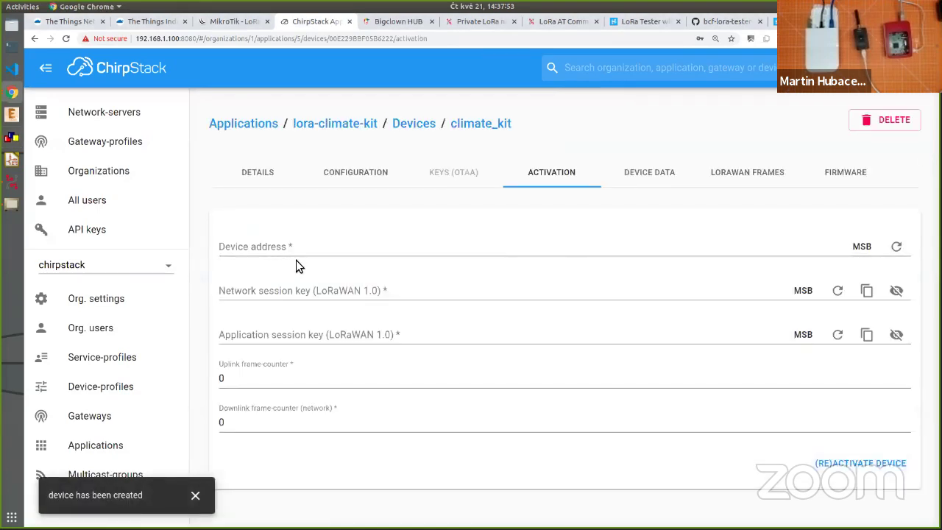
Return to HTerm from the device's activation form and query the LoRa device's address with an AT command.
{"action": "left_click", "coordinate": [545, 247]}
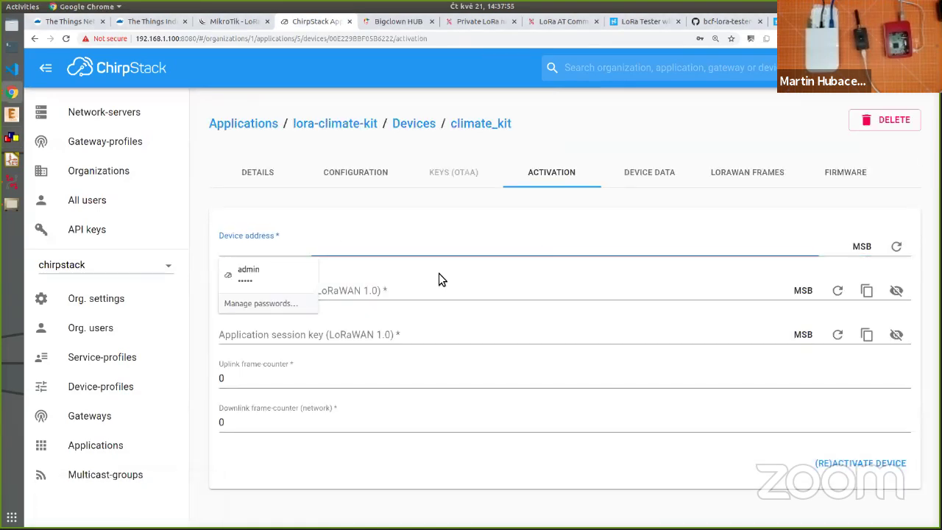
{"action": "left_click", "coordinate": [439, 280]}
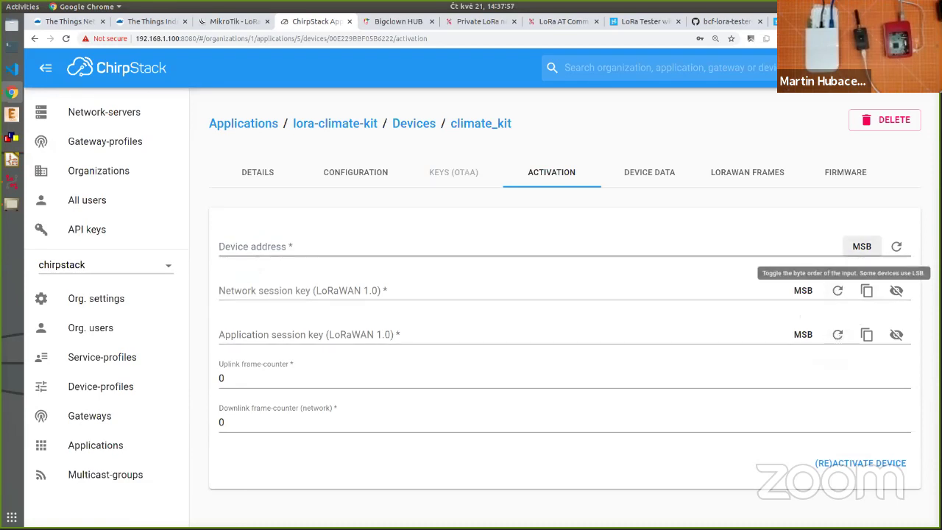
{"action": "key", "text": "alt+Tab"}
{"action": "left_click", "coordinate": [799, 238]}
{"action": "left_click", "coordinate": [747, 439]}
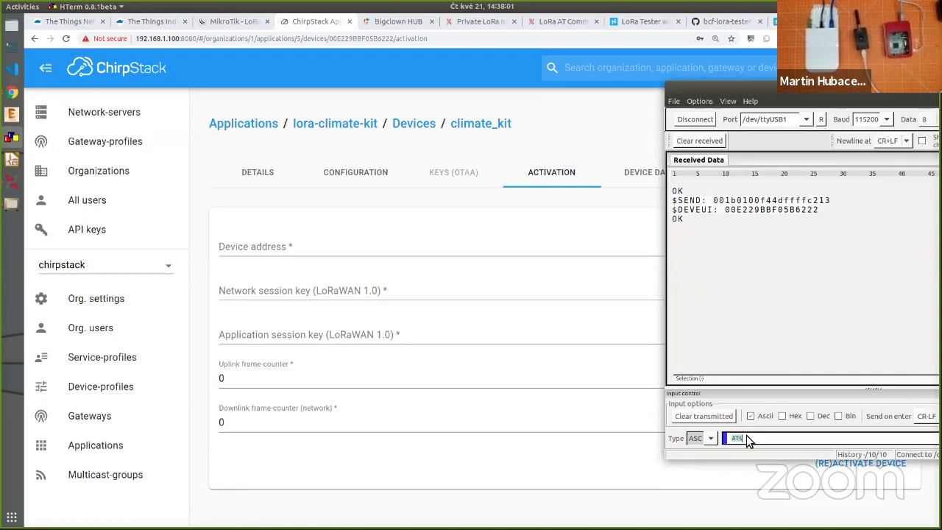
{"action": "key", "text": "Return"}
Copy the device address from the terminal response into the Device address field of the activation form.
{"action": "left_click_drag", "start_coordinate": [731, 229], "coordinate": [777, 230]}
{"action": "right_click", "coordinate": [777, 230]}
{"action": "left_click", "coordinate": [797, 237]}
{"action": "left_click", "coordinate": [383, 252]}
{"action": "key", "text": "ctrl+v"}
Query the network session key with AT$NWKSKEY? and paste it into the Network session key (LoRaWAN 1.0) field.
{"action": "left_click", "coordinate": [751, 438]}
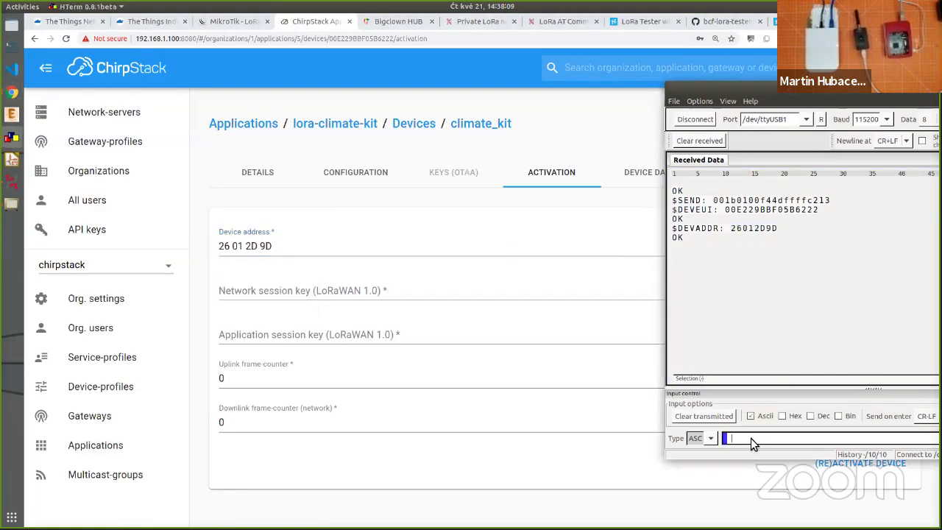
{"action": "type", "text": "AT$NWKSKEY?"}
{"action": "key", "text": "Return"}
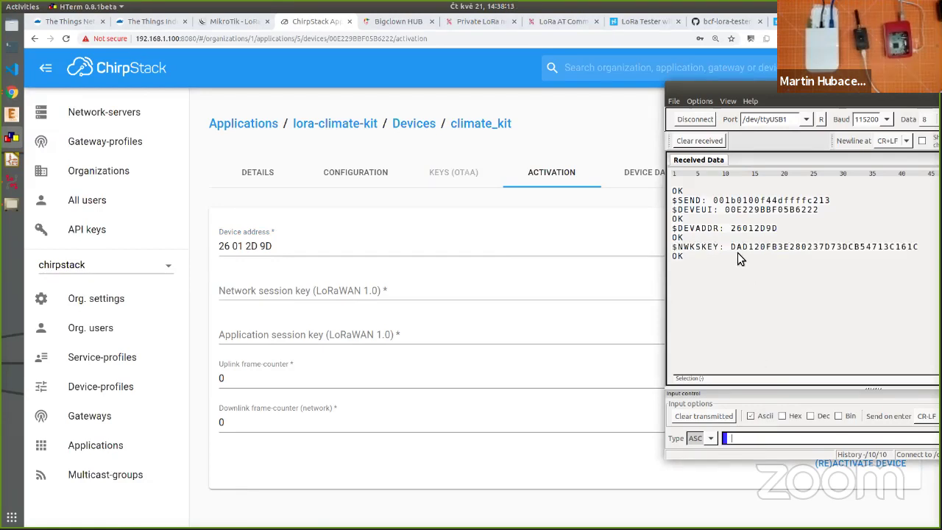
{"action": "mouse_move", "coordinate": [733, 248]}
{"action": "left_mouse_down"}
{"action": "mouse_move", "coordinate": [910, 248]}
{"action": "mouse_move", "coordinate": [734, 250]}
{"action": "left_mouse_up"}
{"action": "right_click", "coordinate": [914, 249]}
{"action": "left_click", "coordinate": [916, 254]}
{"action": "left_click", "coordinate": [326, 294]}
{"action": "key", "text": "ctrl+v"}
Query the application session key with AT$APPSKEY? in HTerm and paste it into the Application session key (LoRaWAN 1.0) field.
{"action": "left_click", "coordinate": [727, 316]}
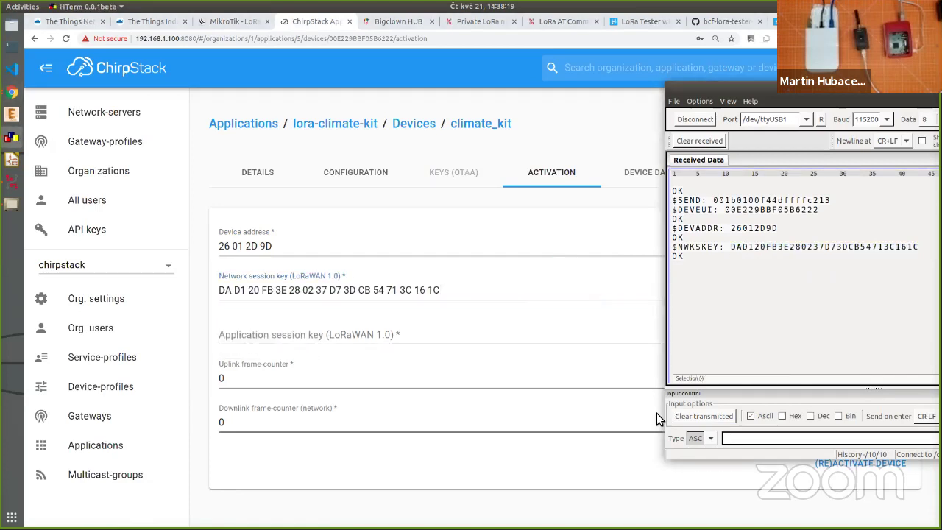
{"action": "left_click", "coordinate": [748, 440]}
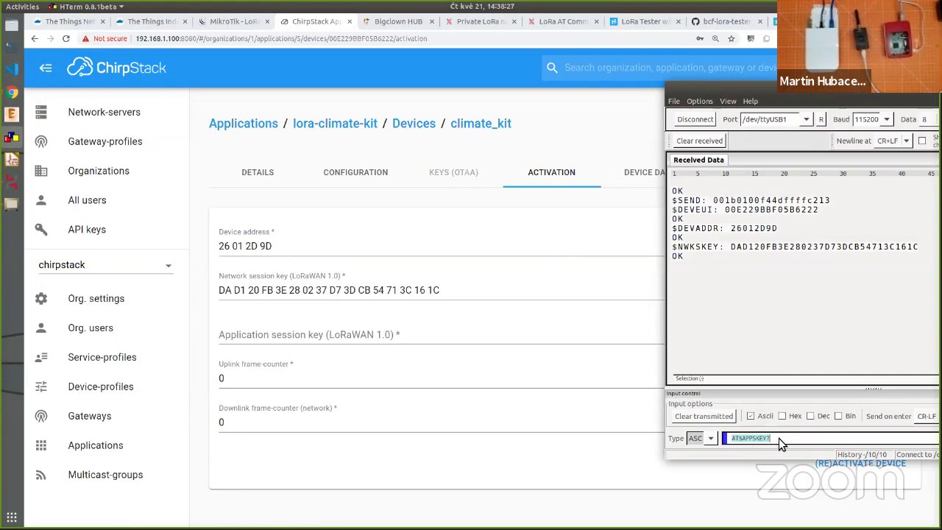
{"action": "key", "text": "Return"}
{"action": "left_click_drag", "start_coordinate": [732, 270], "coordinate": [919, 269]}
{"action": "right_click", "coordinate": [919, 270]}
{"action": "left_click", "coordinate": [876, 277]}
{"action": "left_click", "coordinate": [372, 332]}
{"action": "key", "text": "ctrl+v"}
Activate the climate_kit device with the entered address and session keys, and open its device data view.
{"action": "left_click_drag", "start_coordinate": [701, 89], "coordinate": [738, 94]}
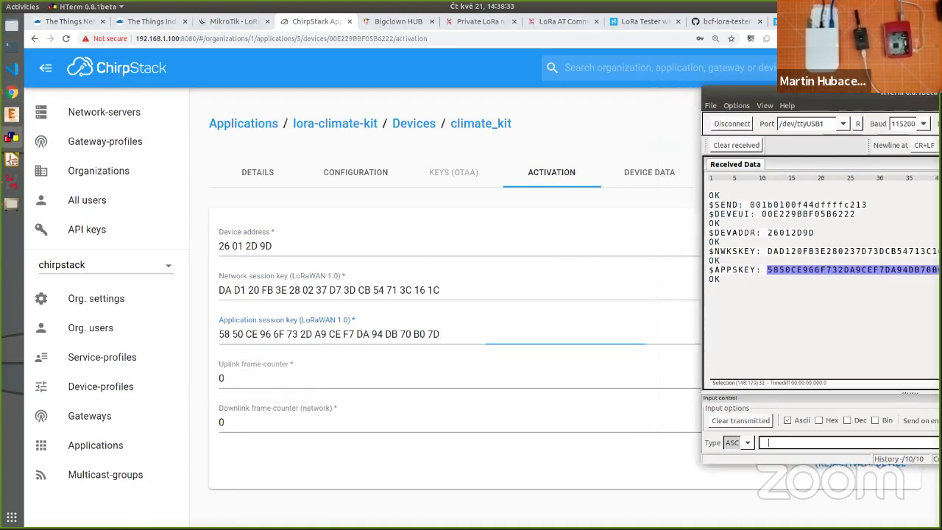
{"action": "left_click", "coordinate": [689, 310]}
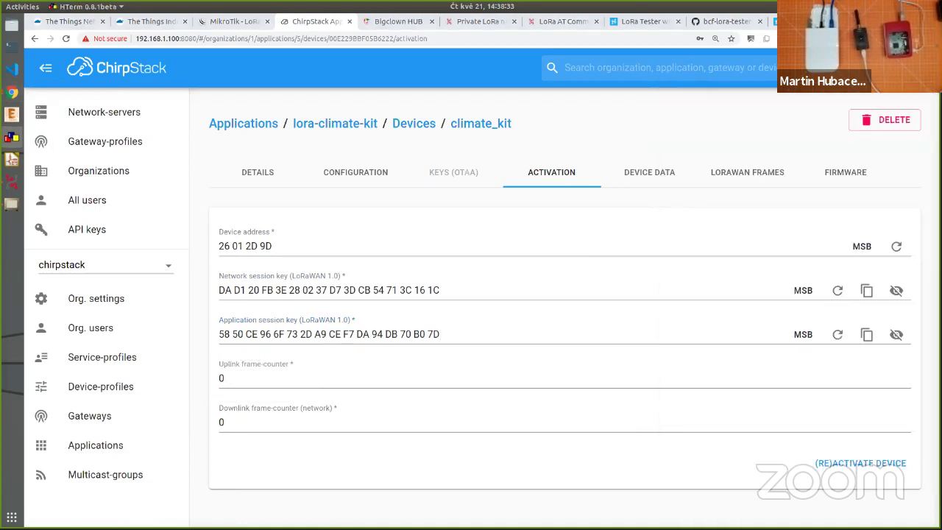
{"action": "left_click", "coordinate": [848, 465]}
{"action": "left_click", "coordinate": [733, 58]}
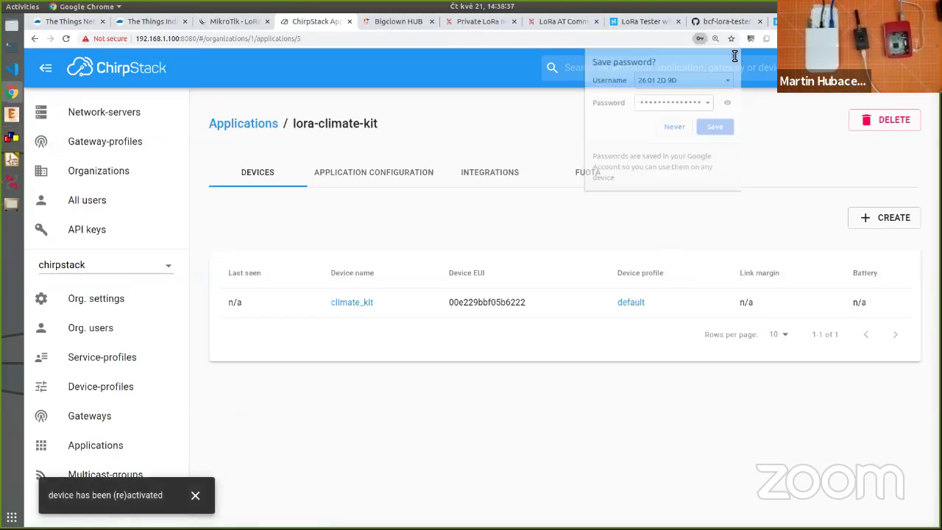
{"action": "left_click", "coordinate": [351, 304]}
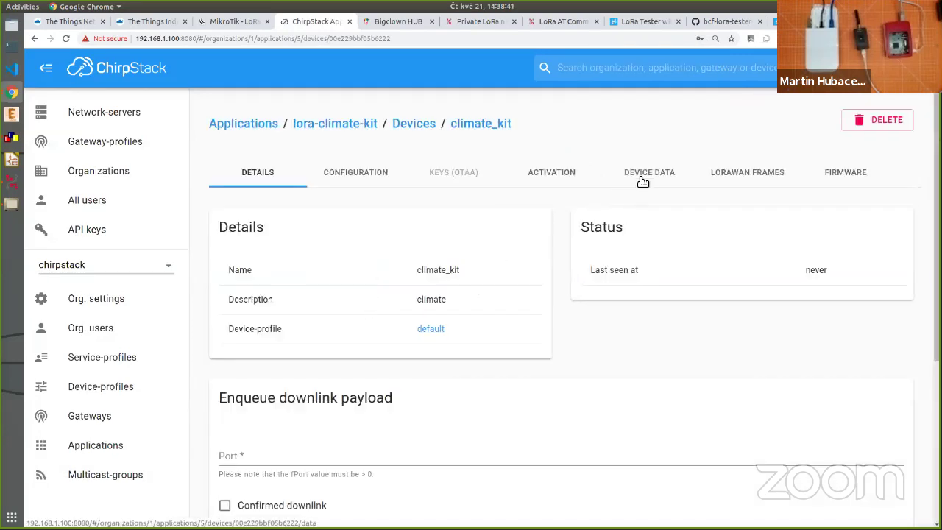
{"action": "left_click", "coordinate": [645, 179]}
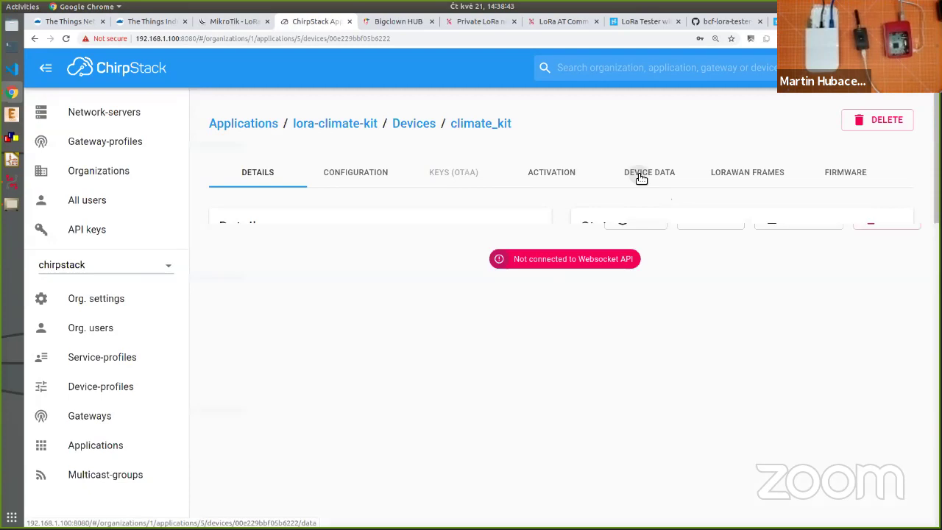
Return to HTerm and list the LoRa device's available AT commands with AT$HELP.
{"action": "left_click_drag", "start_coordinate": [940, 92], "coordinate": [798, 93]}
{"action": "left_click", "coordinate": [692, 424]}
{"action": "type", "text": "AT$H"}
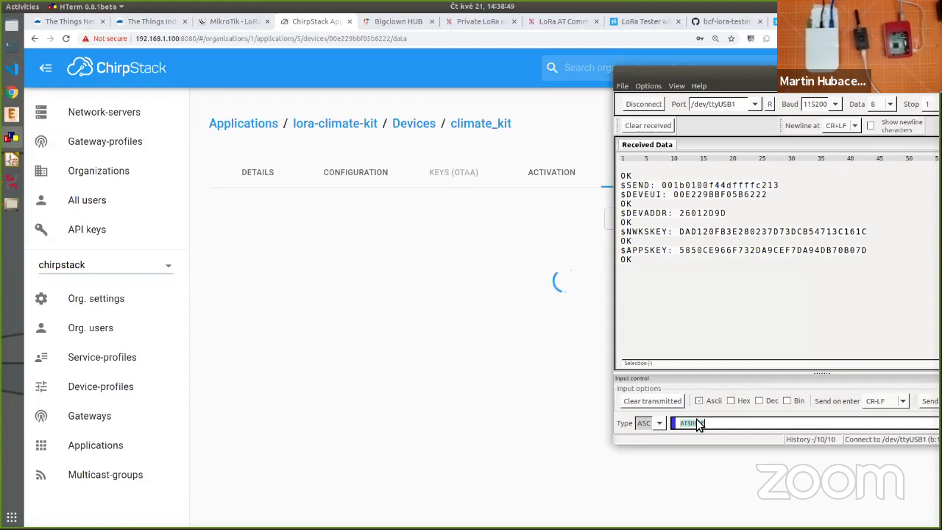
{"action": "type", "text": "ELP"}
{"action": "key", "text": "Return"}
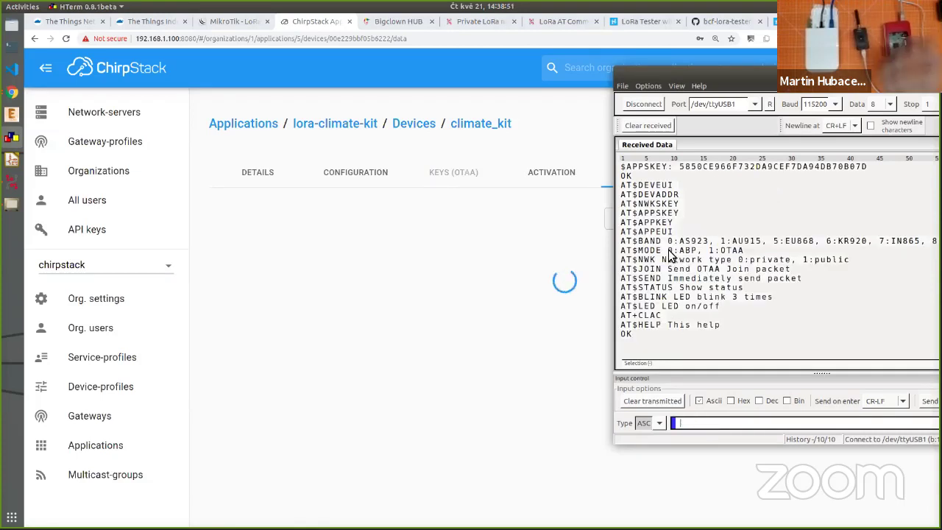
Query the network type with AT$NWK? and set it to private with AT$NWK=0.
{"action": "type", "text": "AT$"}
{"action": "type", "text": "MO"}
{"action": "type", "text": "D"}
{"action": "type", "text": "?"}
{"action": "key", "text": "Return"}
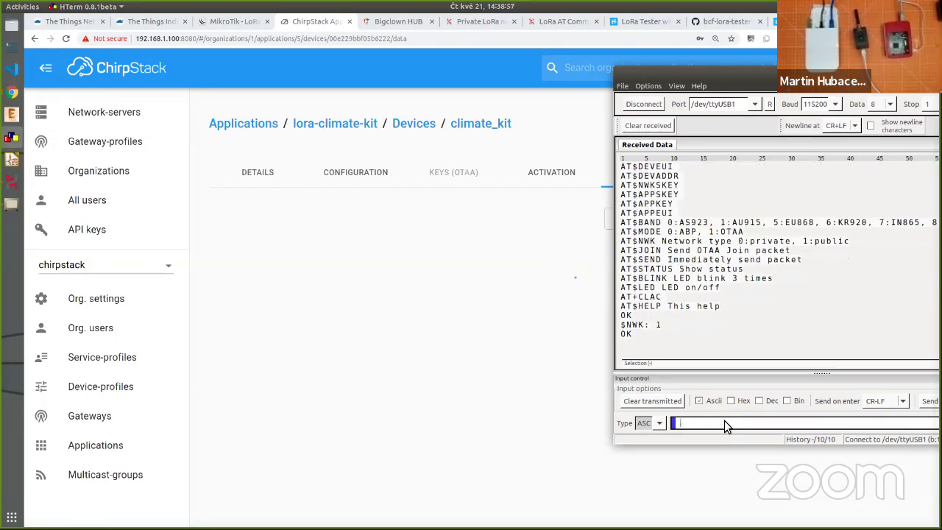
{"action": "key", "text": "Up"}
{"action": "type", "text": "=1"}
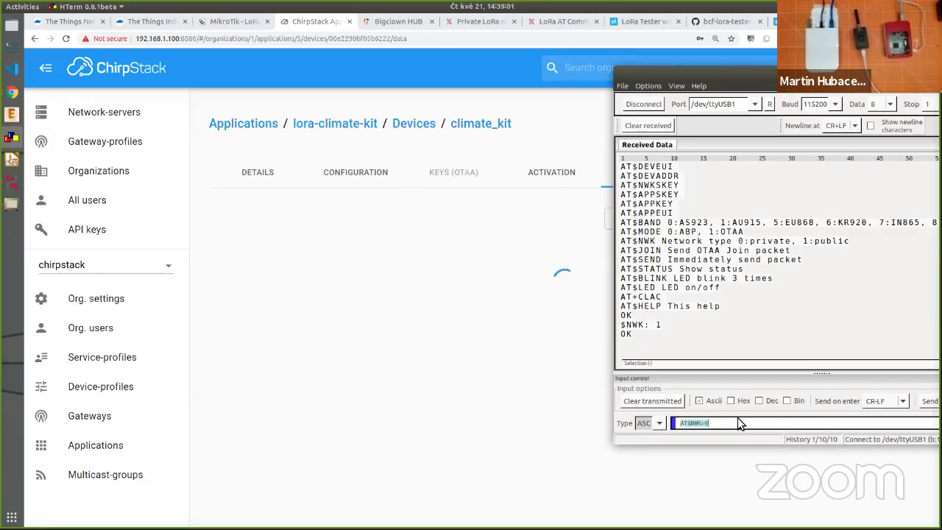
{"action": "key", "text": "Return"}
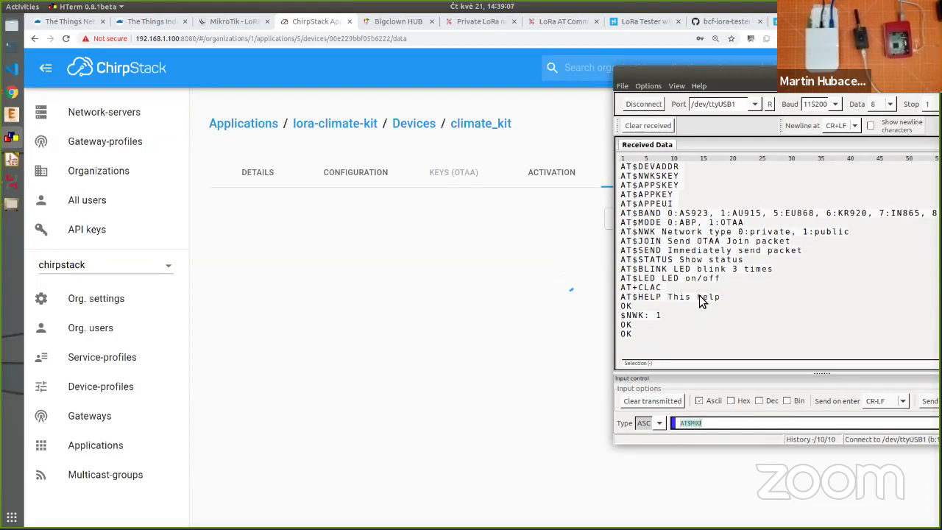
Query the activation mode with AT$MODE? and send a packet immediately with AT$SEND.
{"action": "key", "text": "Return"}
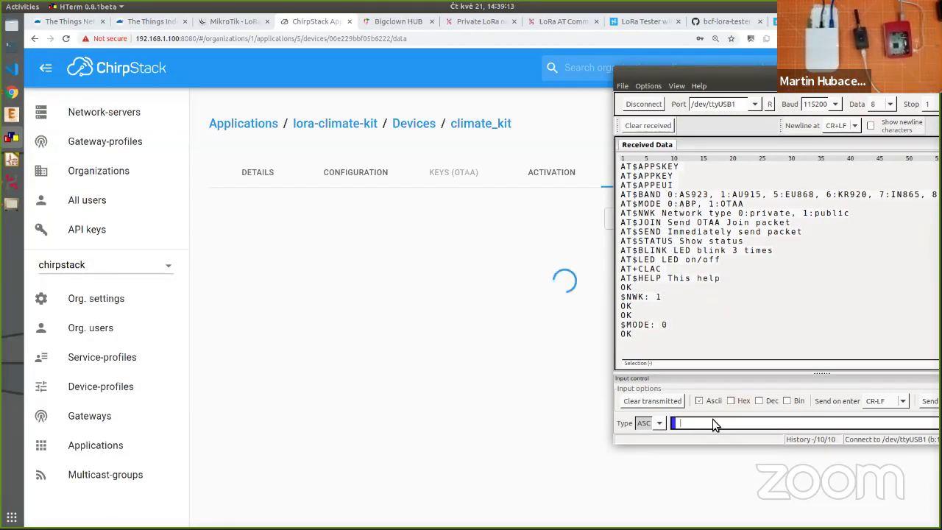
{"action": "type", "text": "AT$SEND"}
{"action": "key", "text": "Return"}
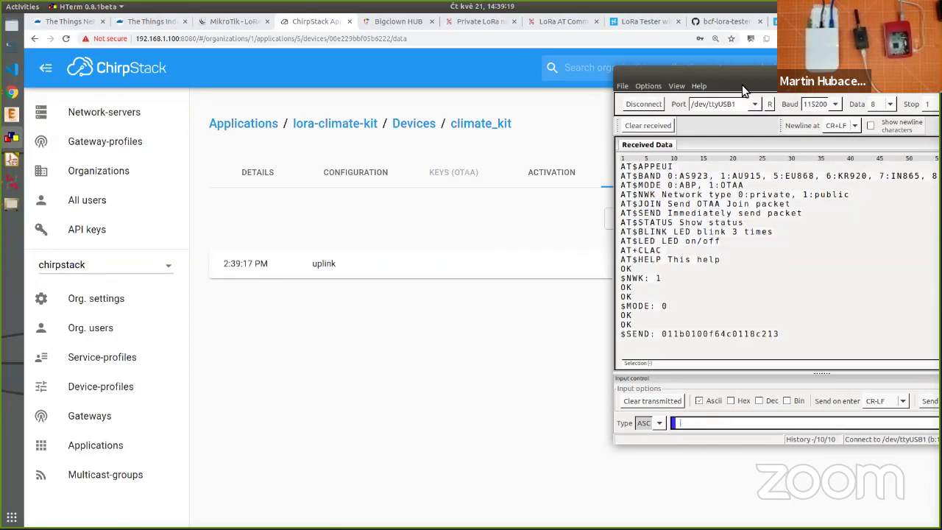
Return to ChirpStack, expand the received uplink entry and examine its radio parameters, frame details and data payload.
{"action": "key", "text": "alt+Tab"}
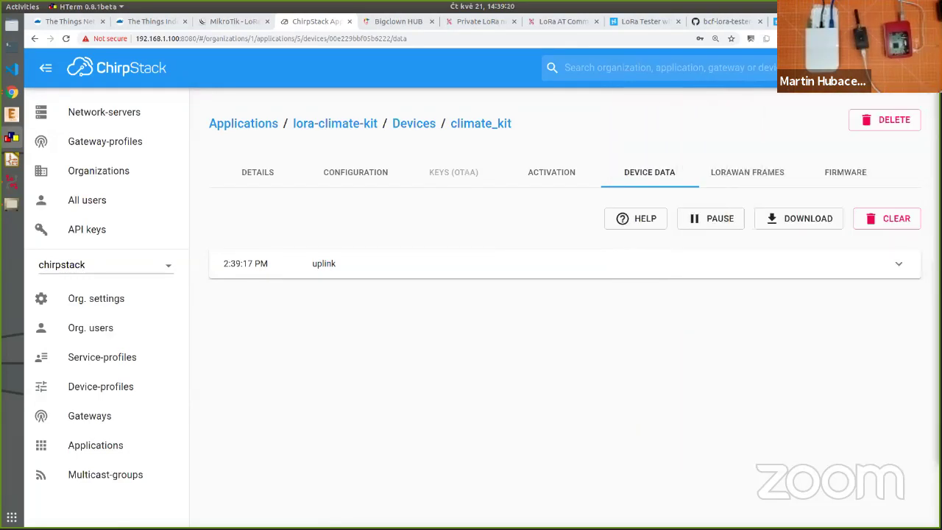
{"action": "left_click", "coordinate": [397, 267]}
{"action": "scroll", "coordinate": [278, 329], "scroll_direction": "down", "scroll_amount": 1}
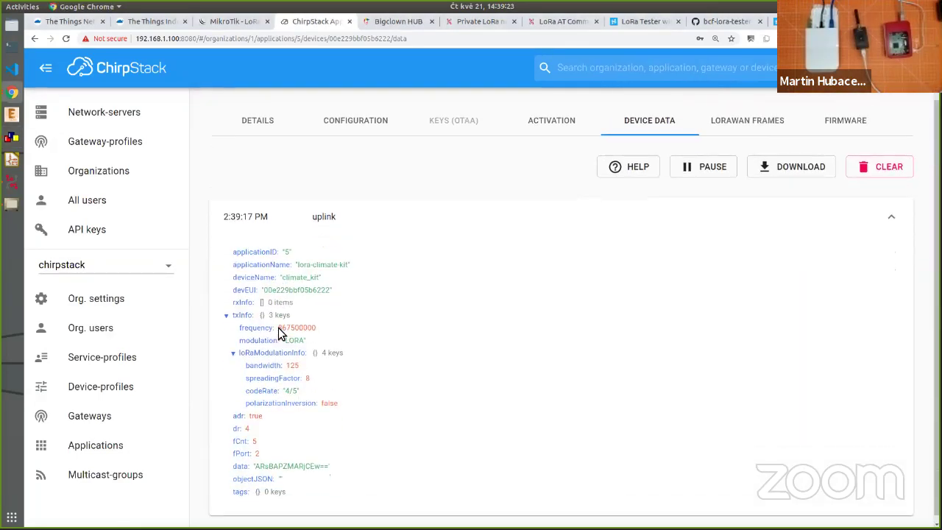
{"action": "scroll", "coordinate": [278, 328], "scroll_direction": "down", "scroll_amount": 1}
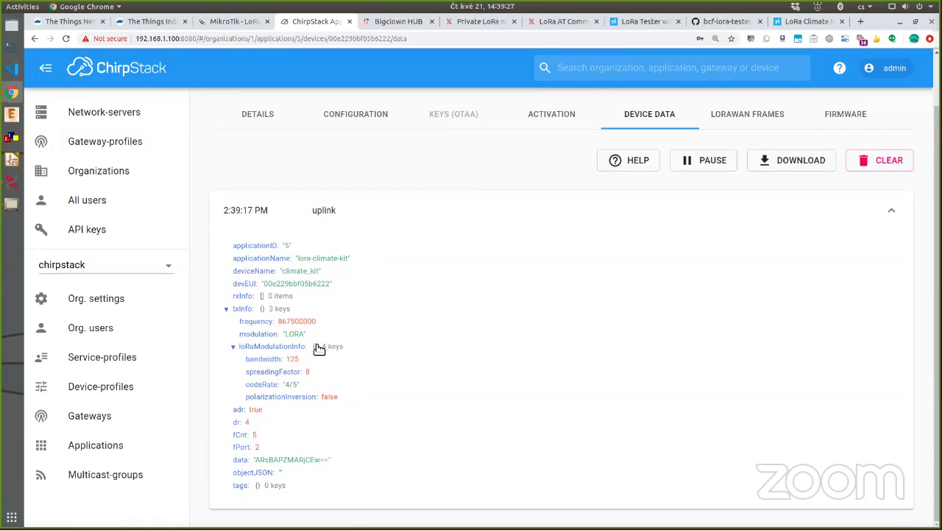
{"action": "double_click", "coordinate": [276, 461]}
{"action": "left_click", "coordinate": [291, 461]}
{"action": "left_click_drag", "start_coordinate": [256, 461], "coordinate": [329, 464]}
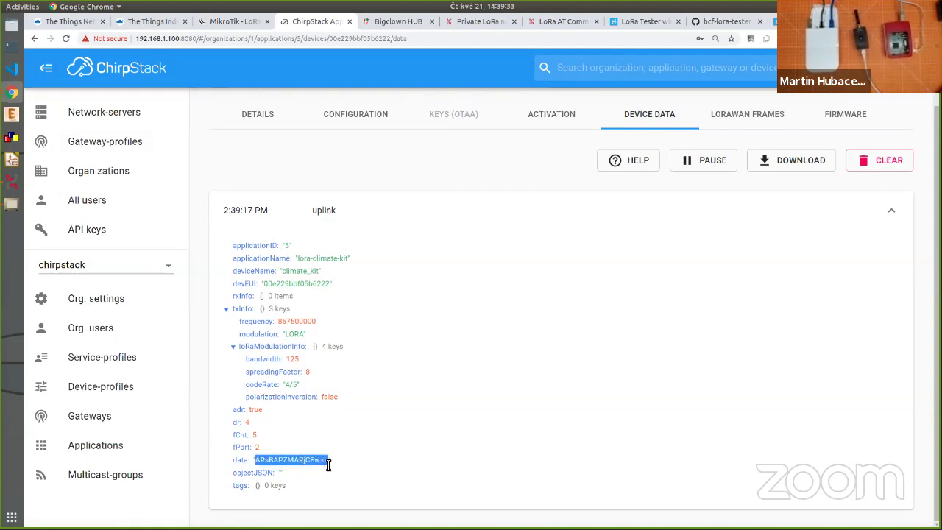
{"action": "left_click", "coordinate": [329, 463]}
{"action": "scroll", "coordinate": [318, 441], "scroll_direction": "up", "scroll_amount": 1}
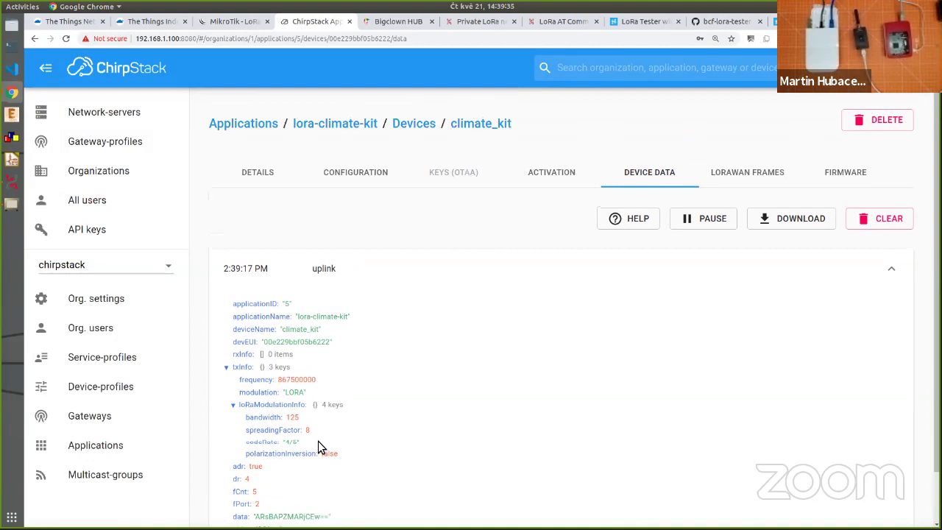
{"action": "scroll", "coordinate": [318, 441], "scroll_direction": "down", "scroll_amount": 1}
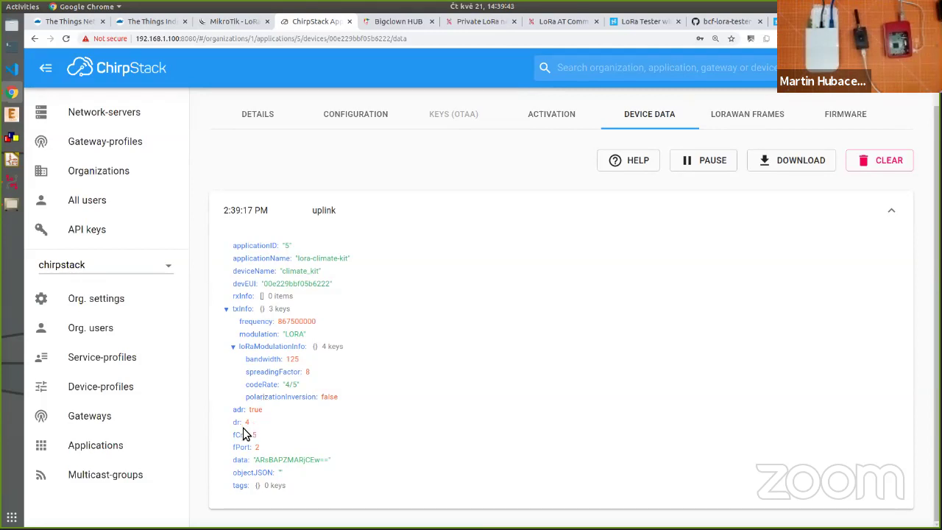
Switch to Node-RED in the Bigclown HUB page and disable the TheThingsNetwork flow.
{"action": "left_click", "coordinate": [384, 23]}
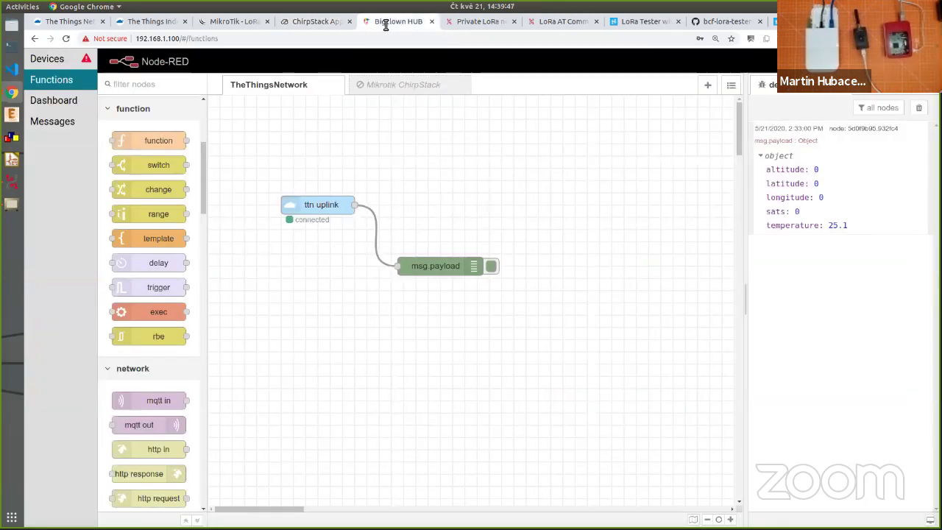
{"action": "double_click", "coordinate": [301, 97]}
{"action": "left_click", "coordinate": [451, 518]}
{"action": "left_click", "coordinate": [714, 110]}
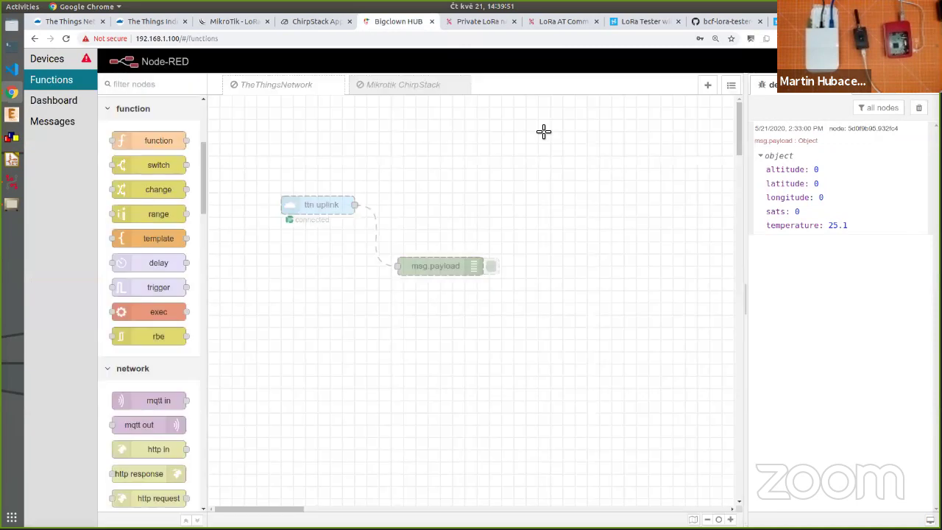
Enable the Mikrotik ChirpStack flow and select its MQTT input node subscribed to #.
{"action": "left_click", "coordinate": [415, 84]}
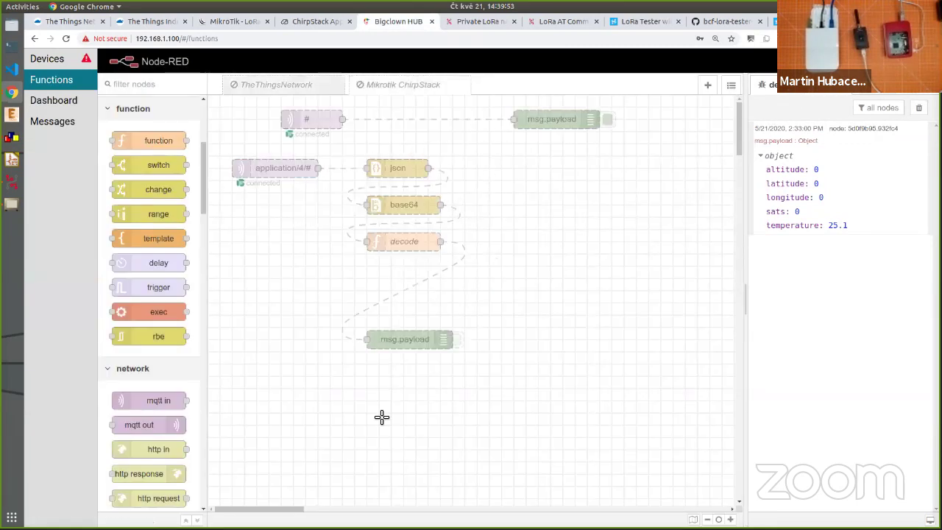
{"action": "double_click", "coordinate": [405, 84]}
{"action": "left_click", "coordinate": [465, 518]}
{"action": "left_click", "coordinate": [714, 110]}
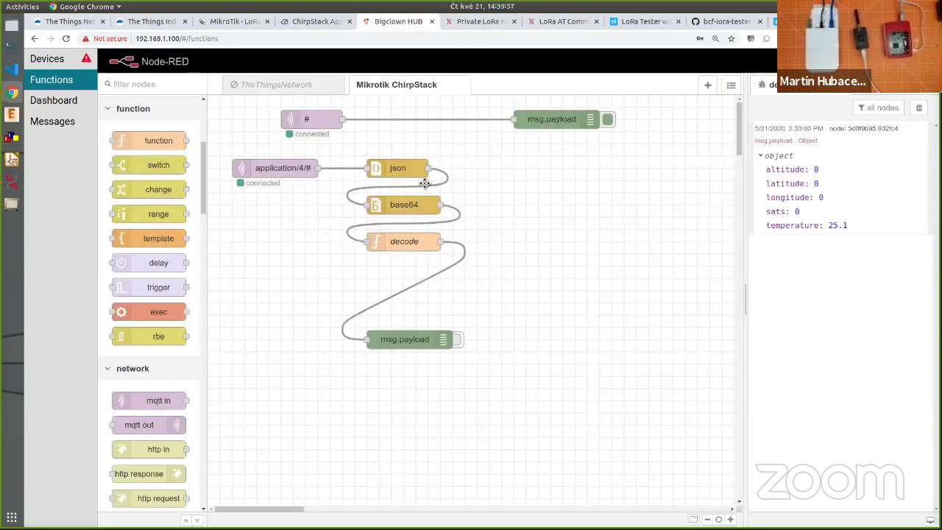
{"action": "left_click", "coordinate": [310, 120]}
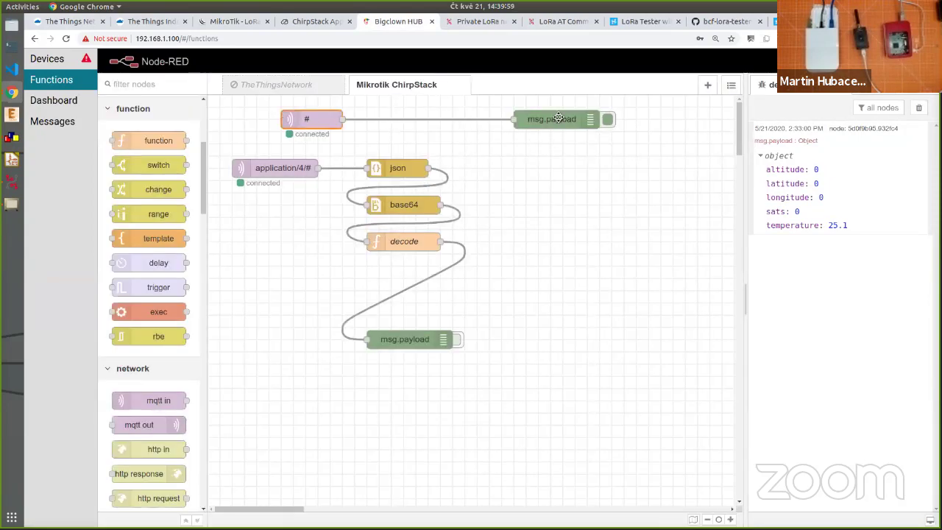